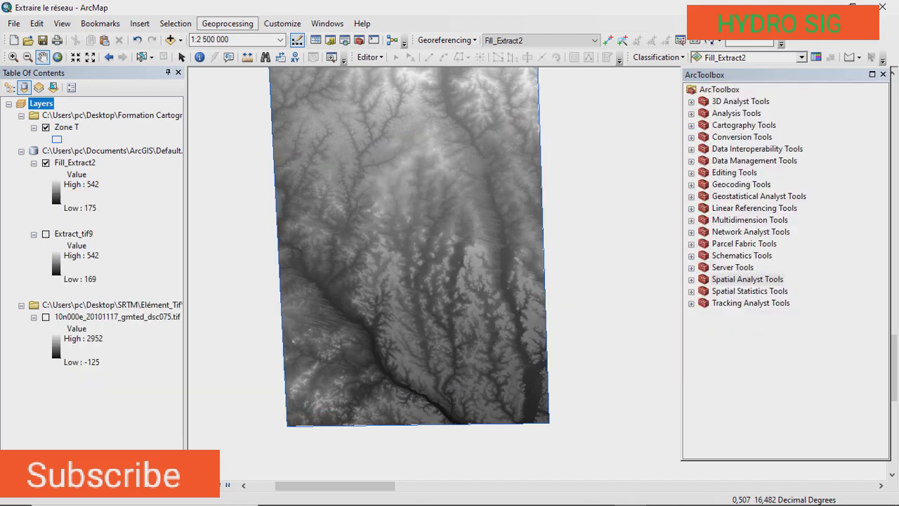
{"action": "left_click", "coordinate": [227, 24]}
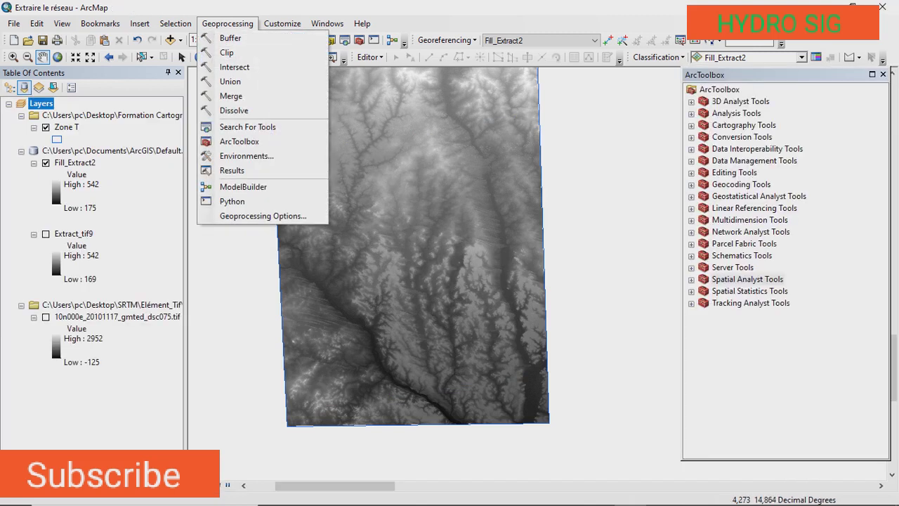
{"action": "left_click_drag", "start_coordinate": [406, 157], "coordinate": [452, 182]}
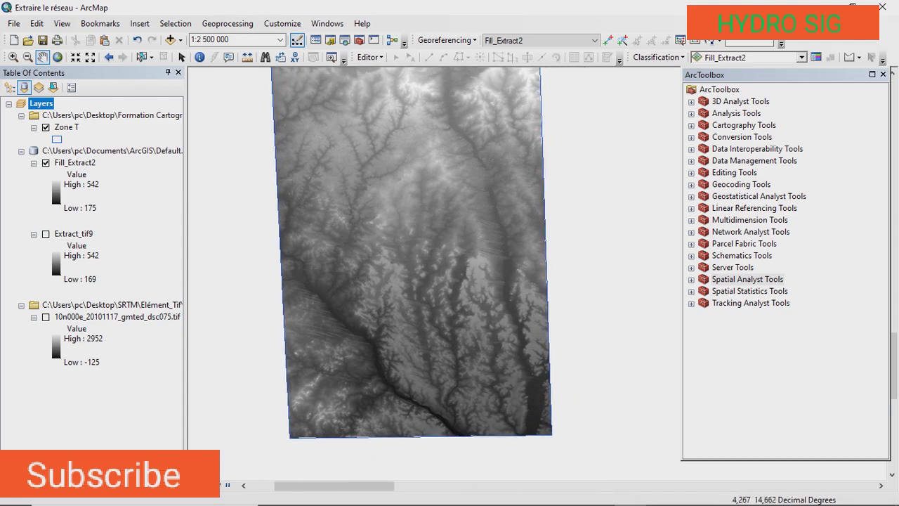
Run the Flow Direction tool from the Spatial Analyst Hydrology toolset with Fill_Extract2 as the input surface raster
{"action": "left_click", "coordinate": [691, 279]}
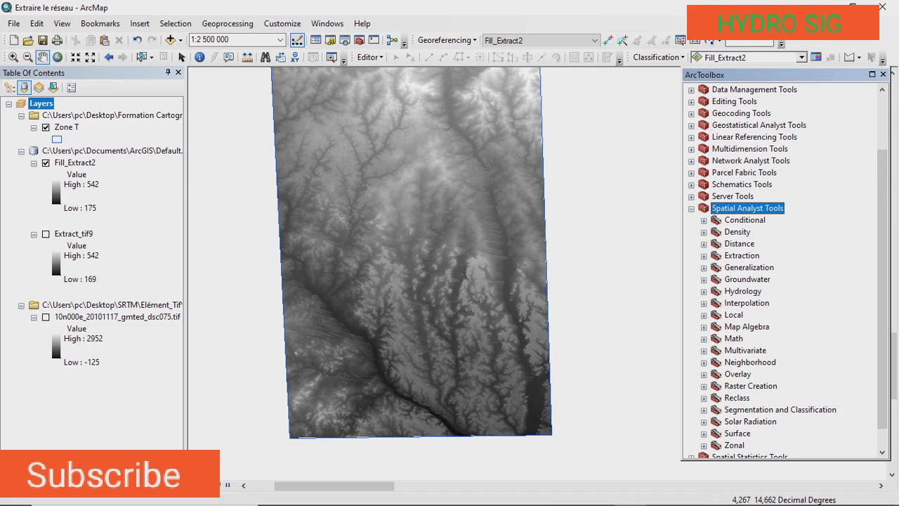
{"action": "left_click", "coordinate": [704, 291]}
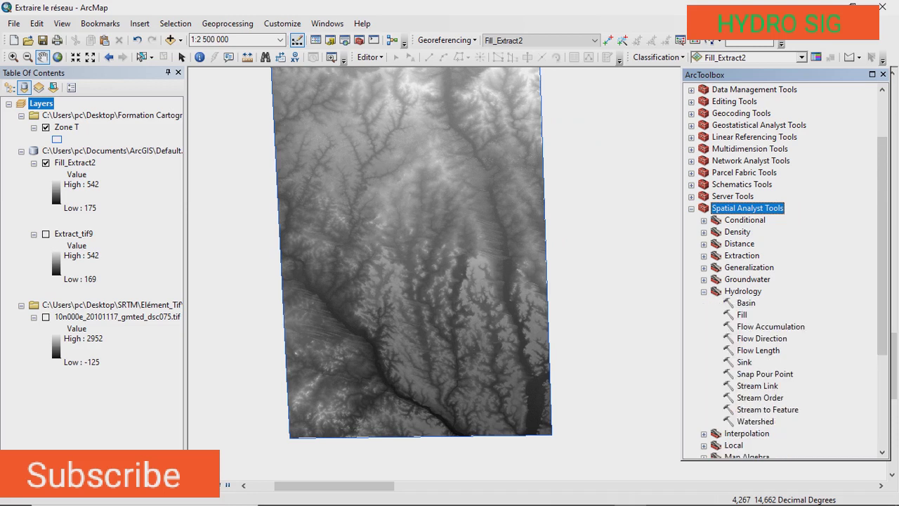
{"action": "left_click", "coordinate": [761, 338]}
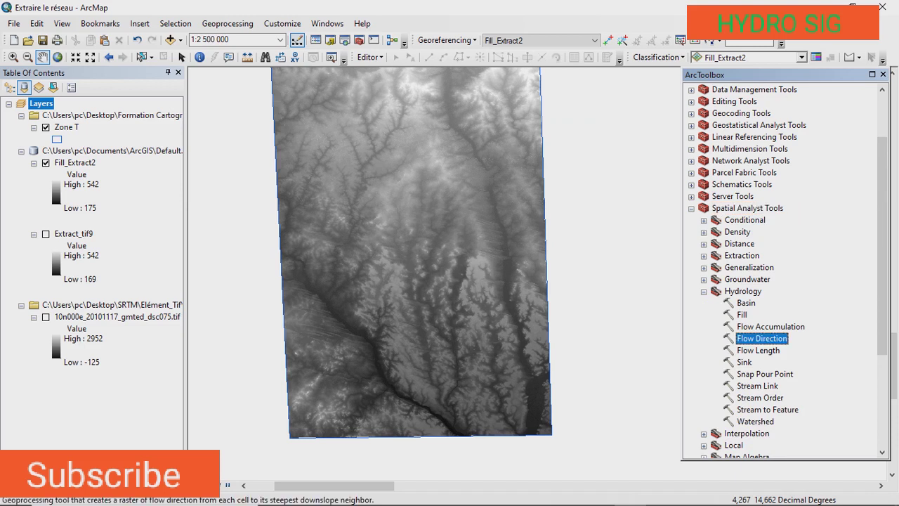
{"action": "key", "text": "Return"}
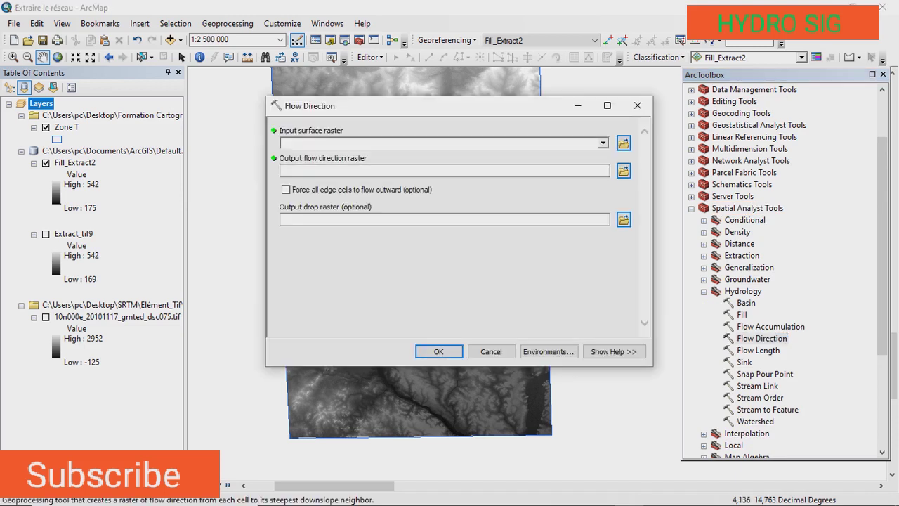
{"action": "left_click", "coordinate": [602, 143]}
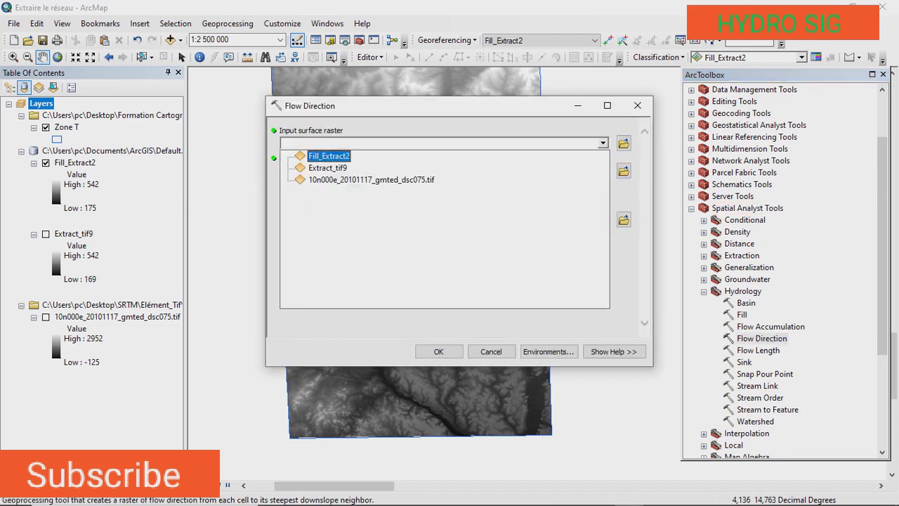
{"action": "key", "text": "Return"}
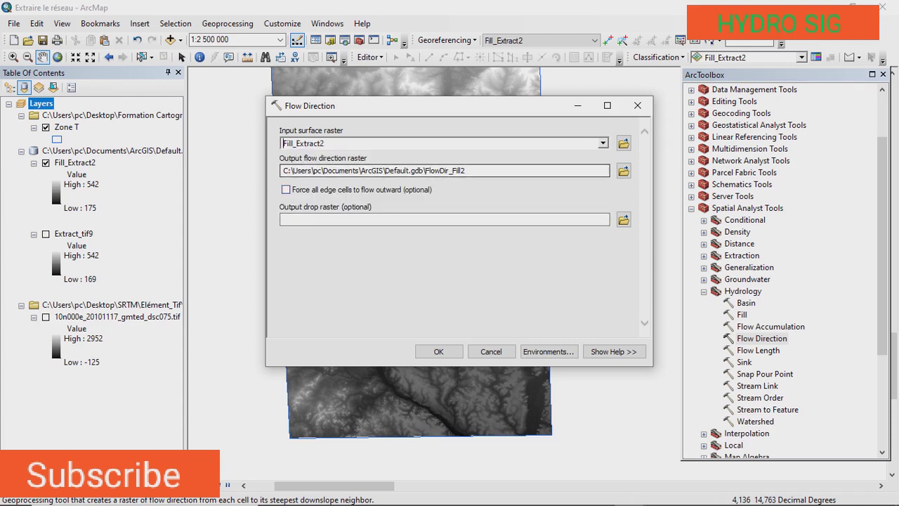
{"action": "left_click", "coordinate": [438, 351]}
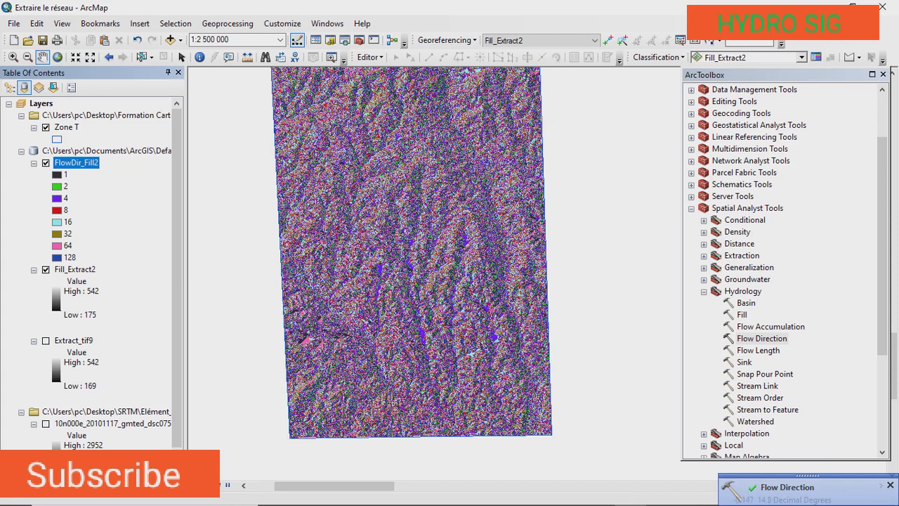
Examine the direction codes in the FlowDir_Fill2 legend and look over the flow direction raster on the map
{"action": "left_click", "coordinate": [70, 258]}
{"action": "left_click", "coordinate": [67, 246]}
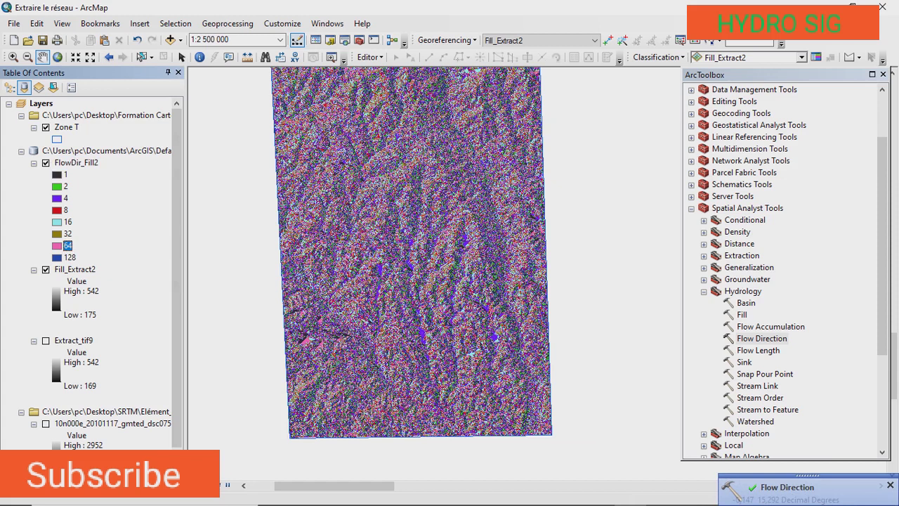
{"action": "left_click", "coordinate": [66, 174]}
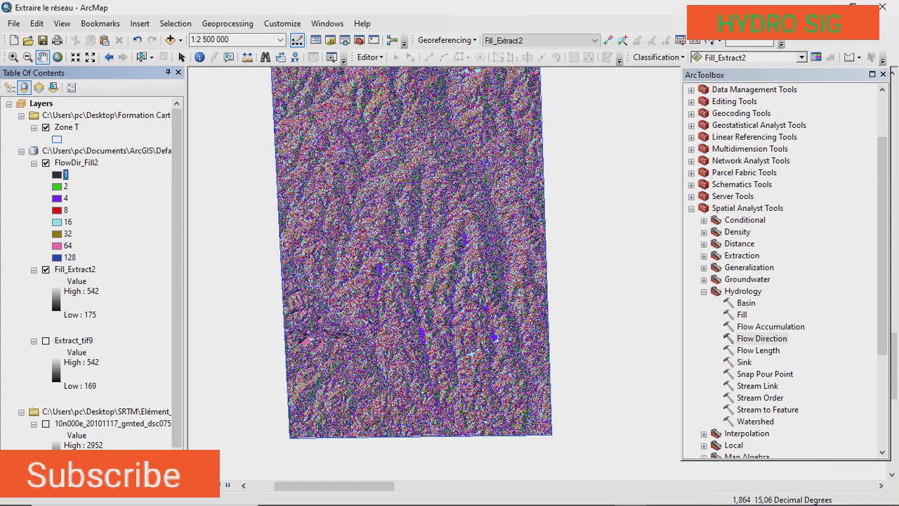
{"action": "left_click_drag", "start_coordinate": [404, 211], "coordinate": [383, 201]}
{"action": "left_click_drag", "start_coordinate": [429, 232], "coordinate": [363, 178]}
{"action": "left_click_drag", "start_coordinate": [363, 210], "coordinate": [420, 236]}
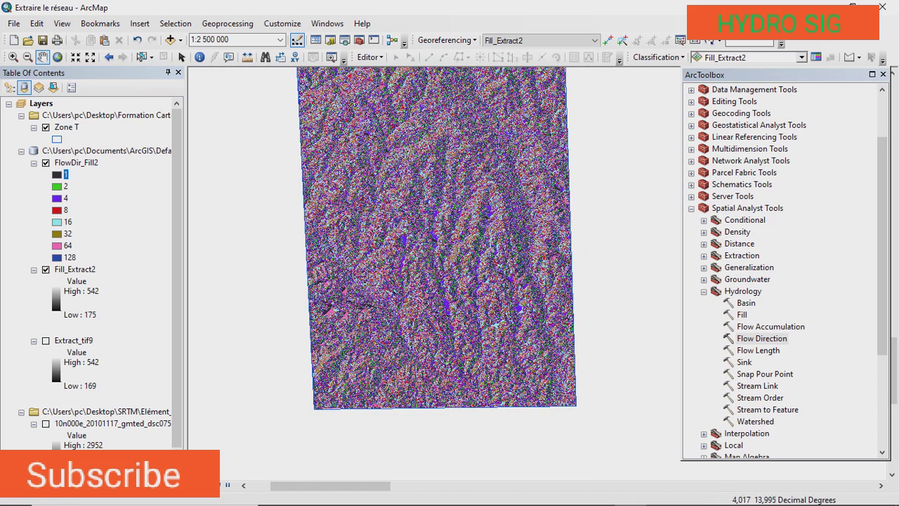
Run the Flow Accumulation tool with FlowDir_Fill2 as the input flow direction raster and FLOAT as the output data type
{"action": "double_click", "coordinate": [771, 327]}
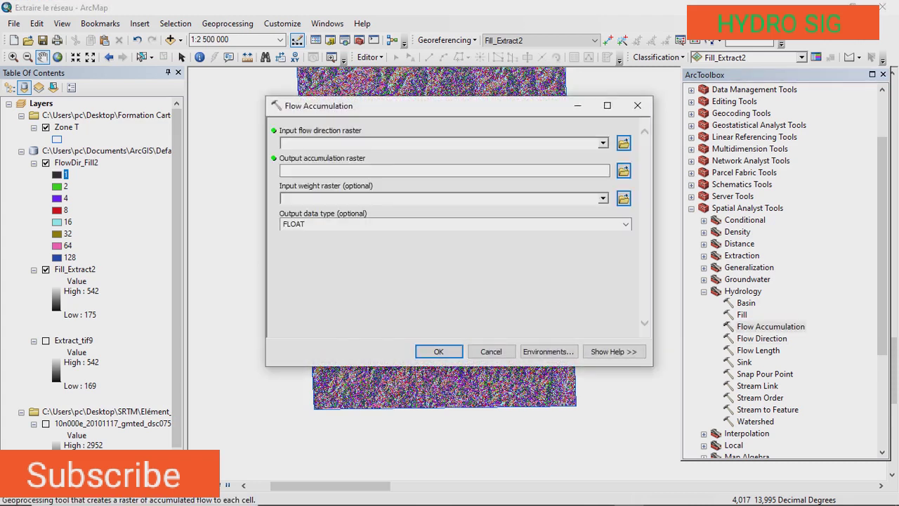
{"action": "left_click", "coordinate": [602, 143]}
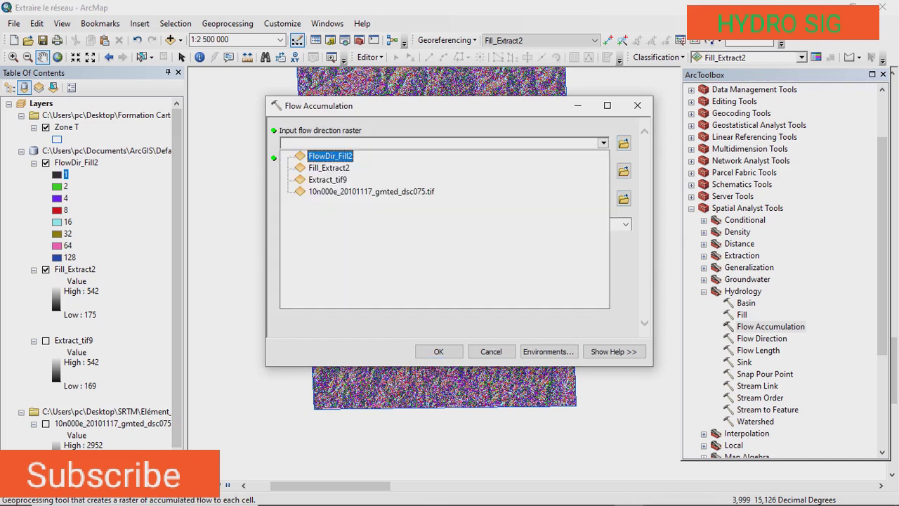
{"action": "left_click", "coordinate": [330, 156]}
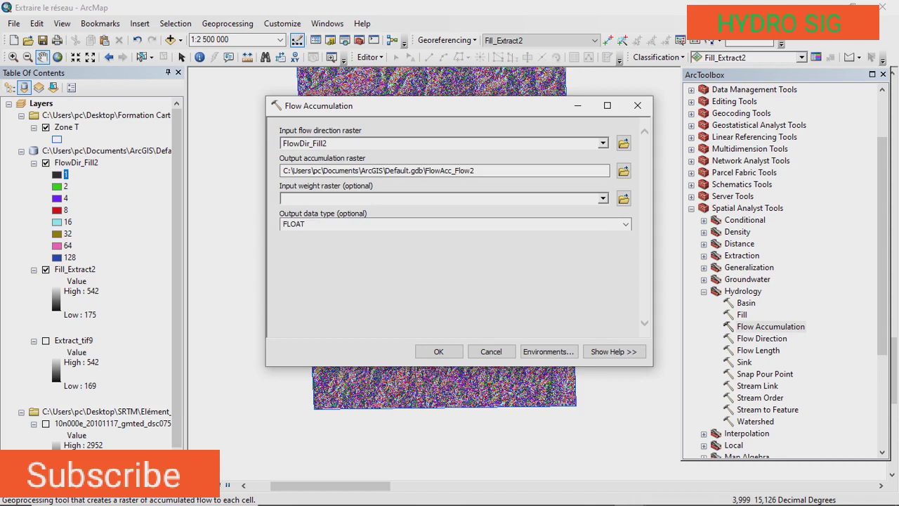
{"action": "left_click", "coordinate": [439, 351]}
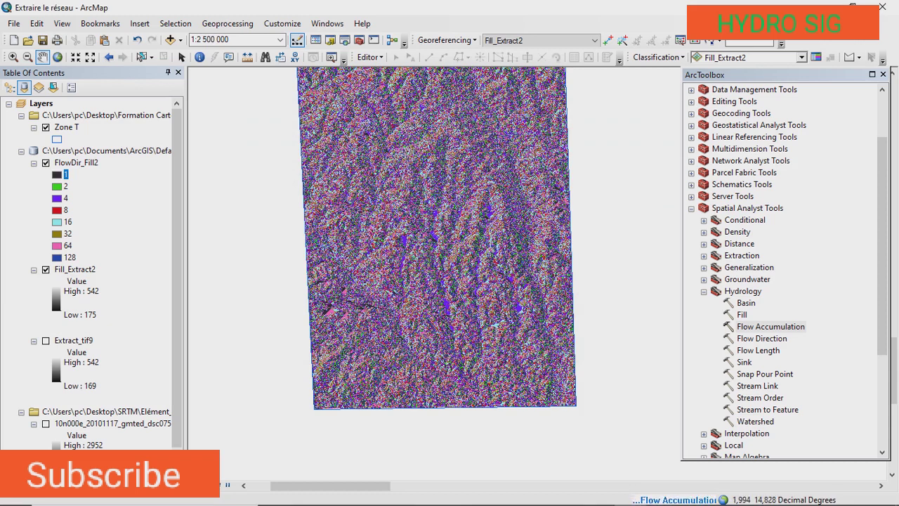
{"action": "left_click_drag", "start_coordinate": [400, 197], "coordinate": [420, 215]}
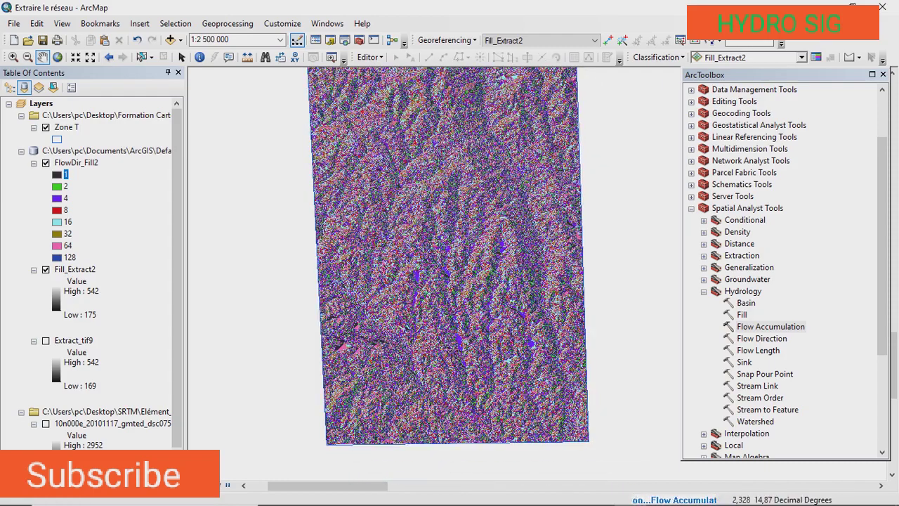
{"action": "left_click_drag", "start_coordinate": [419, 270], "coordinate": [365, 248]}
{"action": "left_click_drag", "start_coordinate": [369, 193], "coordinate": [388, 235]}
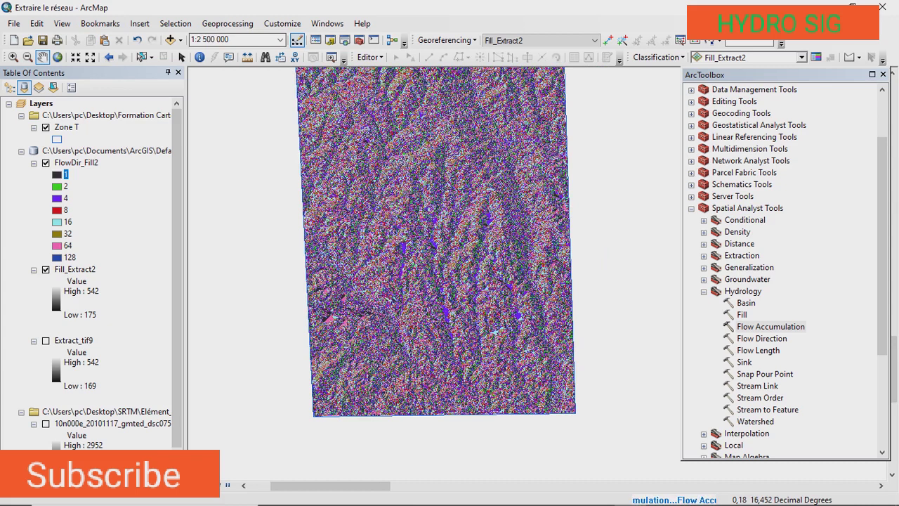
{"action": "left_click", "coordinate": [170, 40]}
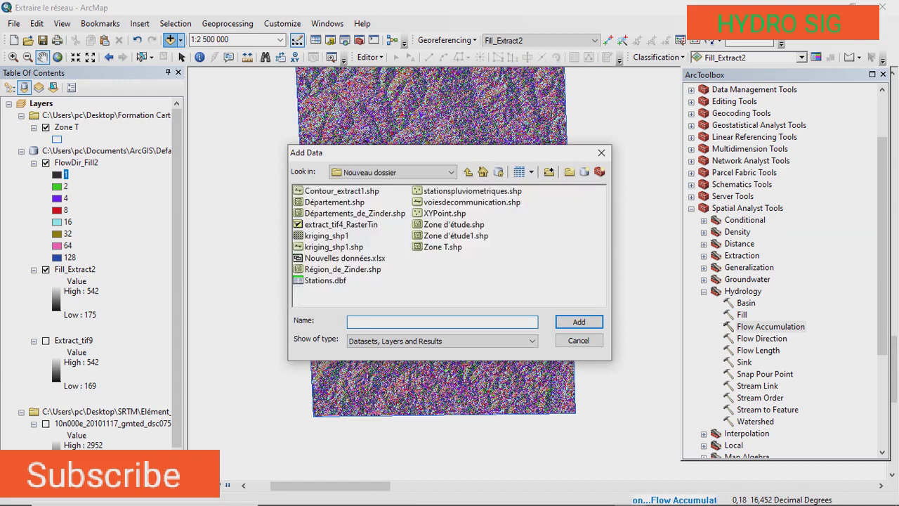
{"action": "left_click", "coordinate": [601, 152]}
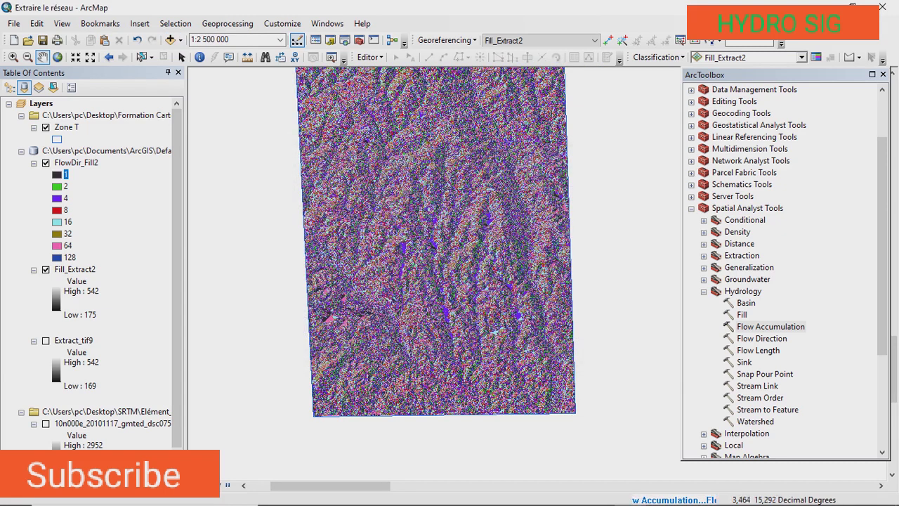
{"action": "left_click", "coordinate": [770, 326]}
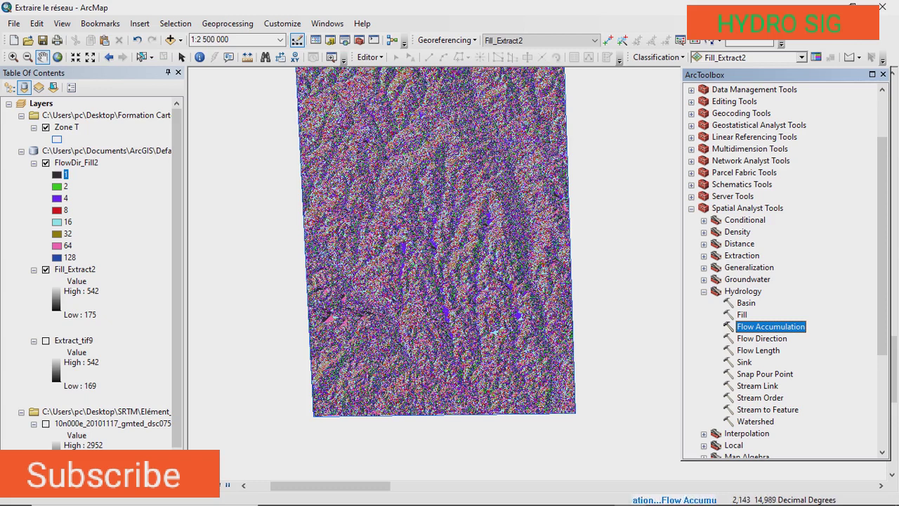
{"action": "left_click_drag", "start_coordinate": [300, 238], "coordinate": [292, 285]}
{"action": "left_click_drag", "start_coordinate": [484, 274], "coordinate": [531, 273]}
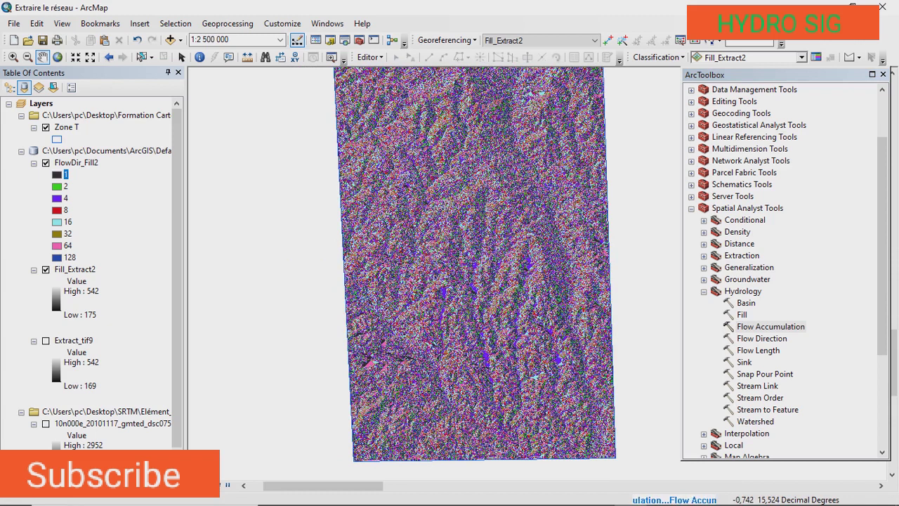
{"action": "left_click", "coordinate": [46, 163]}
{"action": "left_click", "coordinate": [45, 163]}
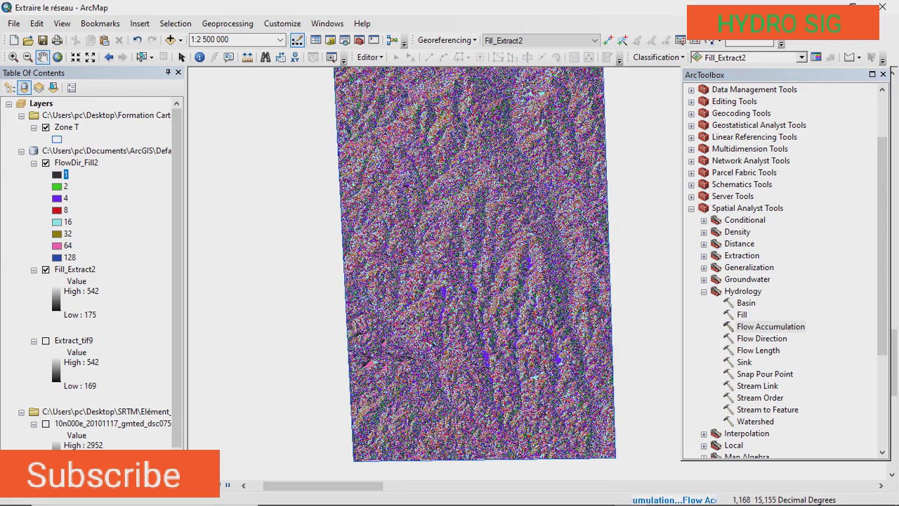
{"action": "left_click_drag", "start_coordinate": [491, 281], "coordinate": [413, 272]}
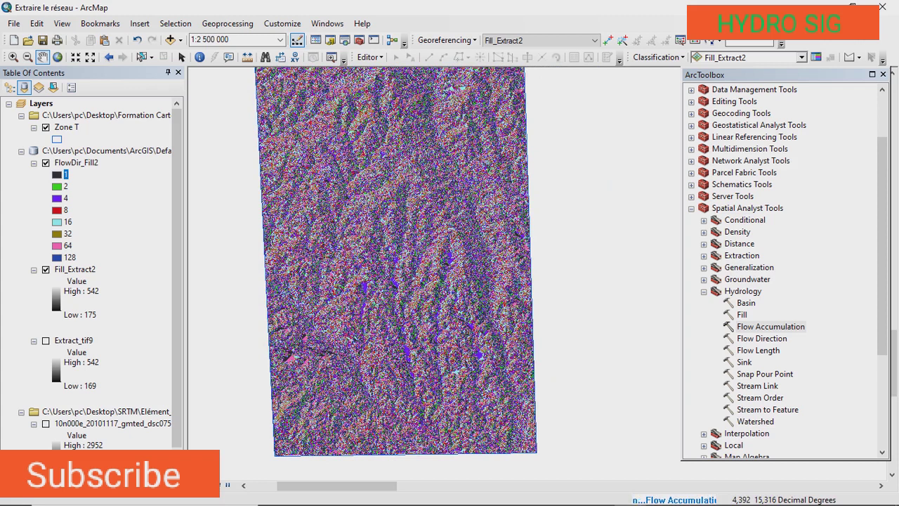
{"action": "scroll", "coordinate": [783, 266], "scroll_direction": "up", "scroll_amount": 2}
{"action": "scroll", "coordinate": [783, 267], "scroll_direction": "down", "scroll_amount": 6}
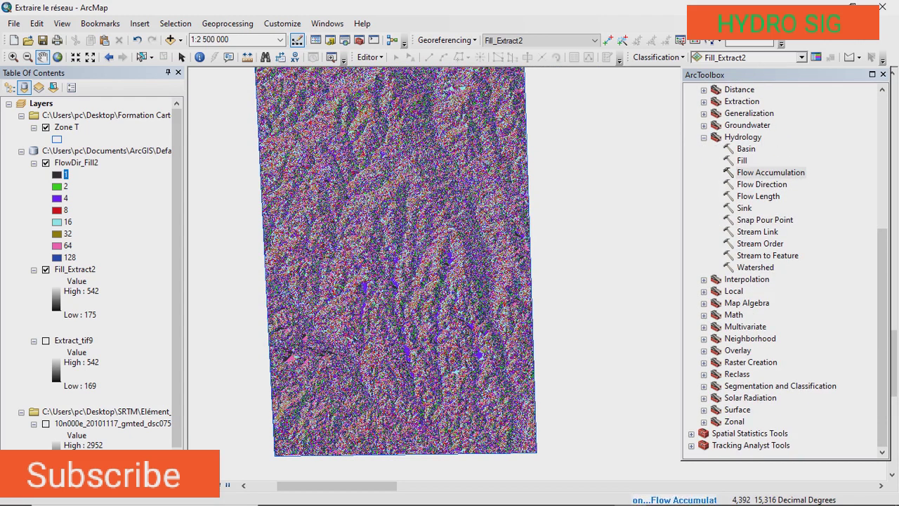
{"action": "scroll", "coordinate": [783, 267], "scroll_direction": "up", "scroll_amount": 6}
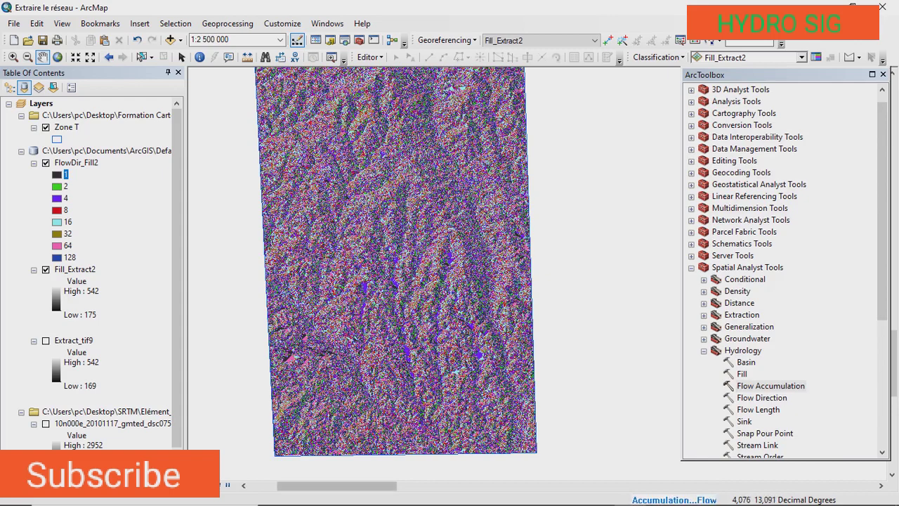
{"action": "left_click_drag", "start_coordinate": [382, 200], "coordinate": [379, 182]}
{"action": "mouse_move", "coordinate": [463, 172]}
{"action": "left_mouse_down"}
{"action": "mouse_move", "coordinate": [448, 190]}
{"action": "mouse_move", "coordinate": [423, 186]}
{"action": "mouse_move", "coordinate": [451, 177]}
{"action": "left_mouse_up"}
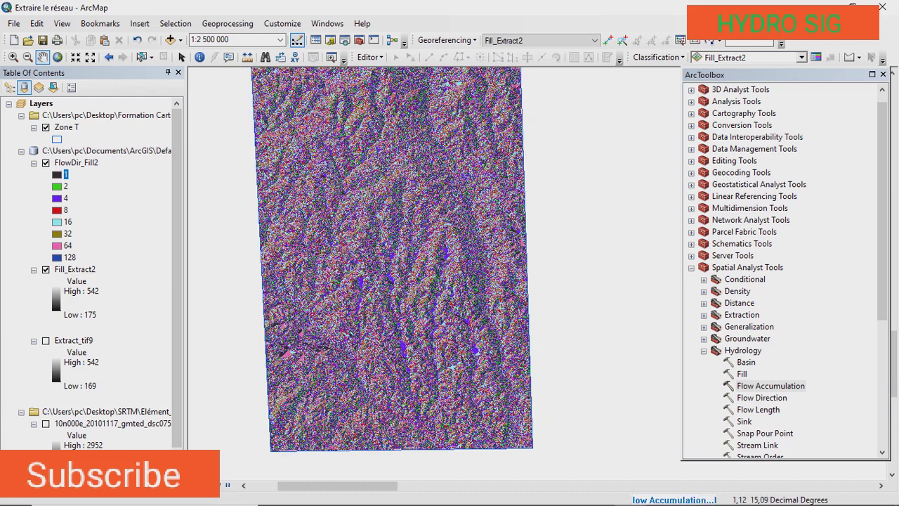
{"action": "left_click_drag", "start_coordinate": [400, 221], "coordinate": [462, 220]}
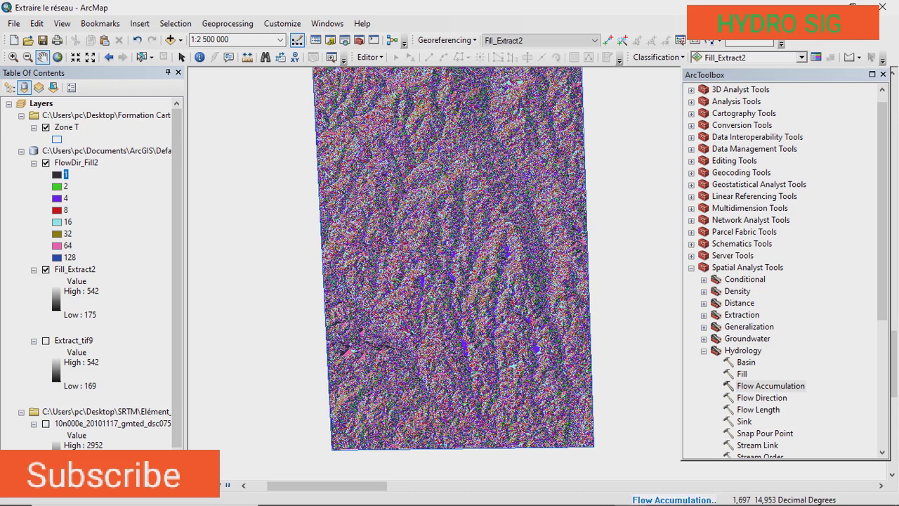
{"action": "mouse_move", "coordinate": [520, 110]}
{"action": "left_mouse_down"}
{"action": "mouse_move", "coordinate": [484, 138]}
{"action": "mouse_move", "coordinate": [472, 121]}
{"action": "mouse_move", "coordinate": [542, 130]}
{"action": "mouse_move", "coordinate": [503, 112]}
{"action": "left_mouse_up"}
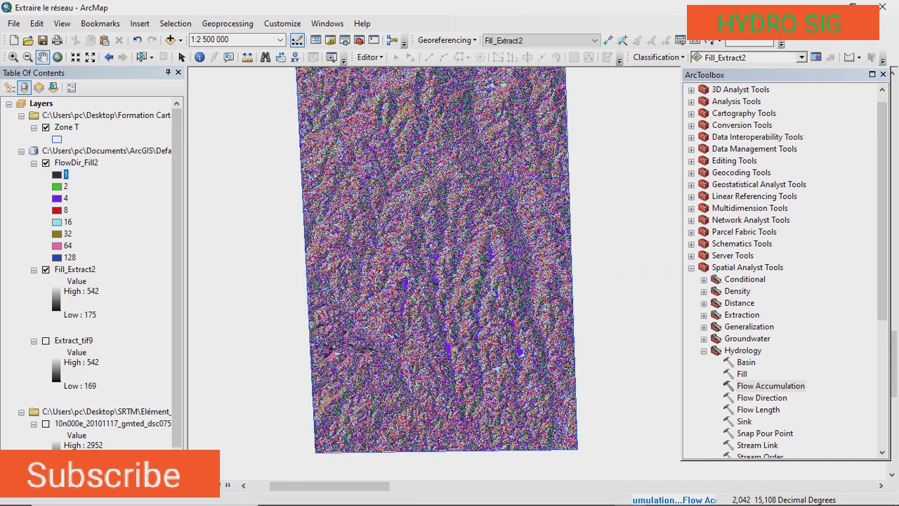
{"action": "left_click_drag", "start_coordinate": [434, 262], "coordinate": [381, 279]}
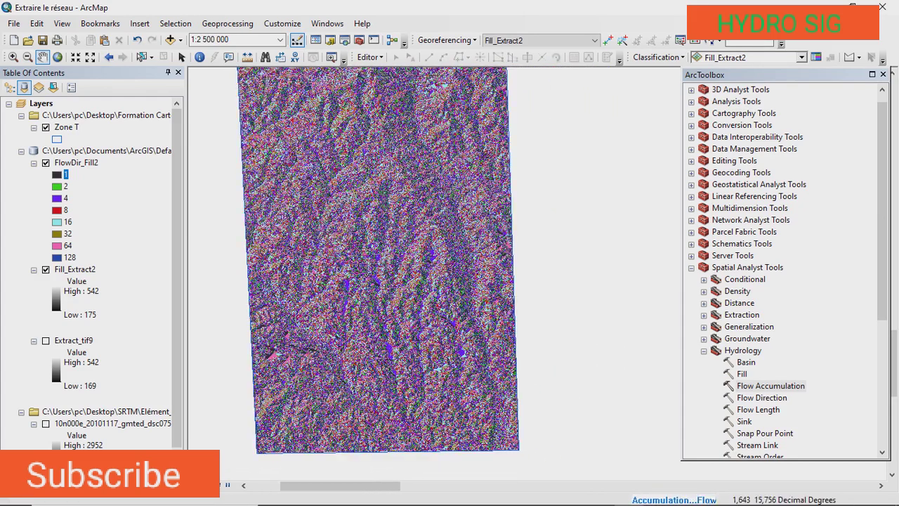
Collapse the Hydrology toolset and the Spatial Analyst Tools toolbox
{"action": "scroll", "coordinate": [783, 267], "scroll_direction": "down", "scroll_amount": 4}
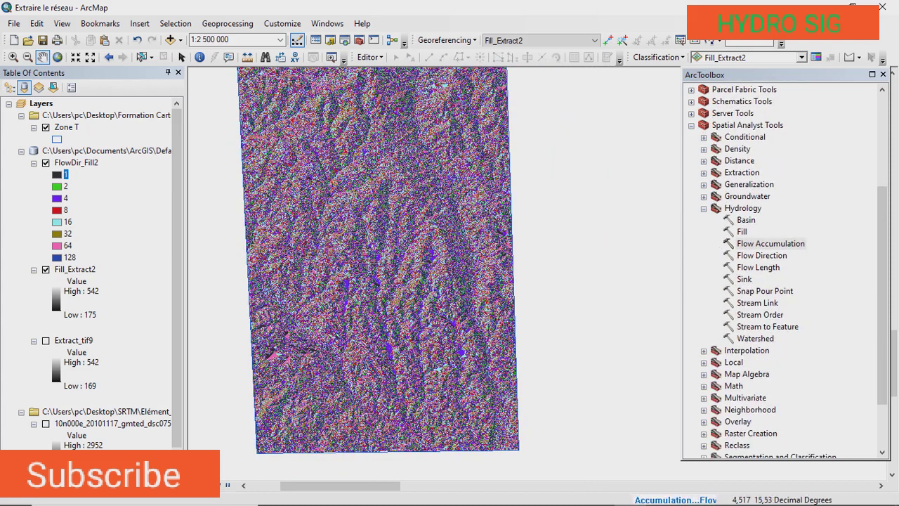
{"action": "left_click", "coordinate": [703, 209]}
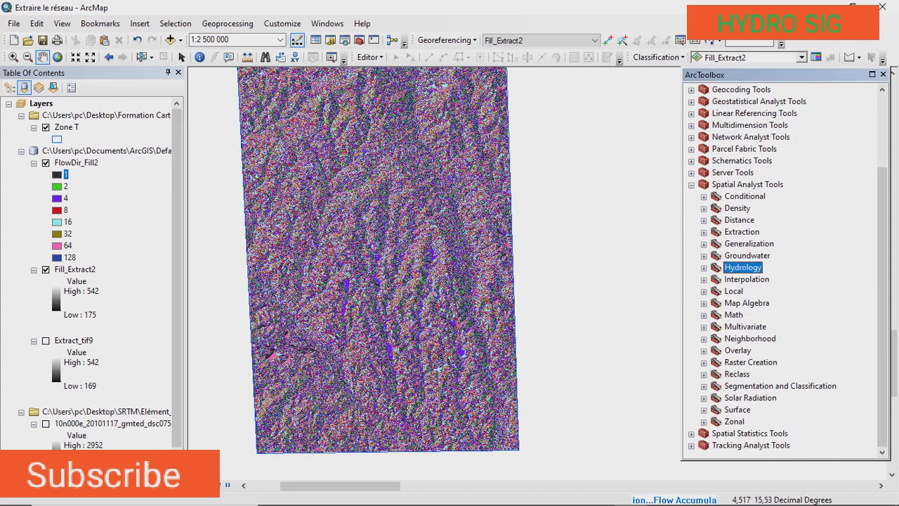
{"action": "left_click", "coordinate": [691, 185]}
{"action": "left_click_drag", "start_coordinate": [414, 243], "coordinate": [492, 253]}
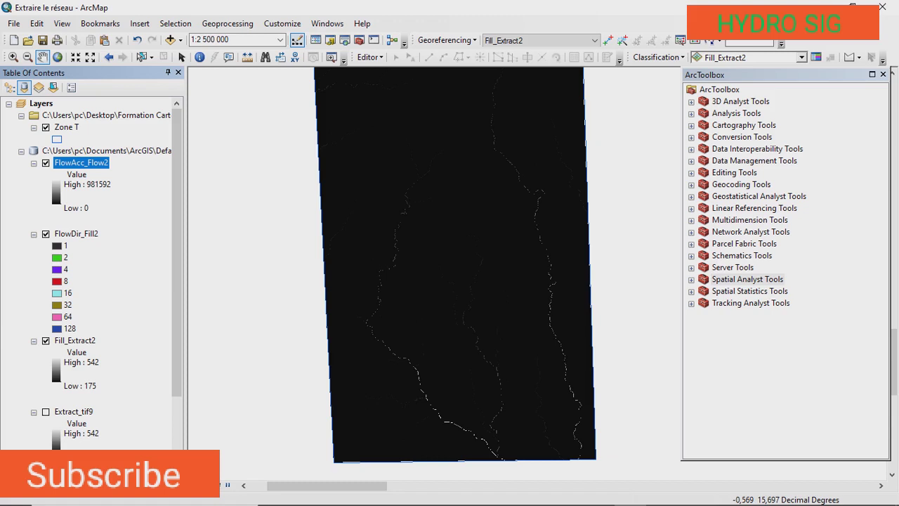
Switch the FlowAcc_Flow2 layer to classified symbology and choose the Standard Deviation classification method
{"action": "double_click", "coordinate": [81, 162]}
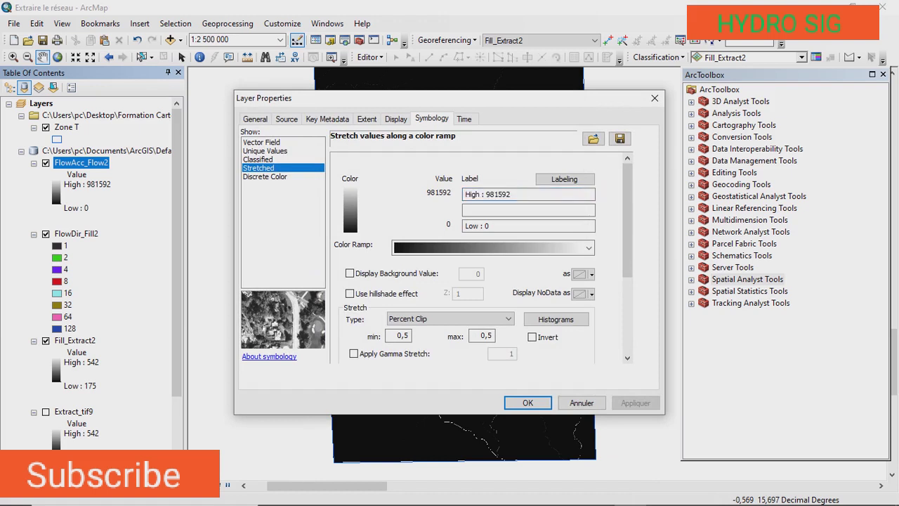
{"action": "left_click", "coordinate": [257, 159]}
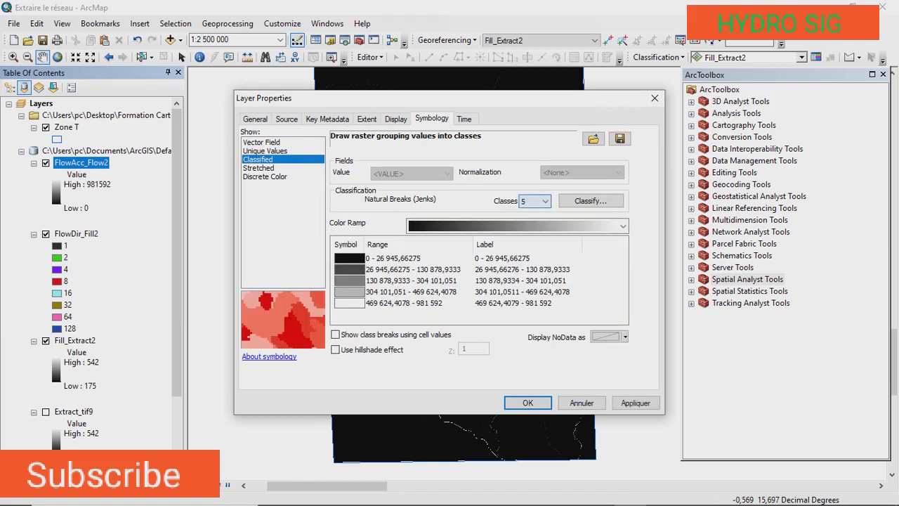
{"action": "left_click", "coordinate": [545, 201]}
{"action": "left_click", "coordinate": [545, 201]}
{"action": "left_click", "coordinate": [590, 201]}
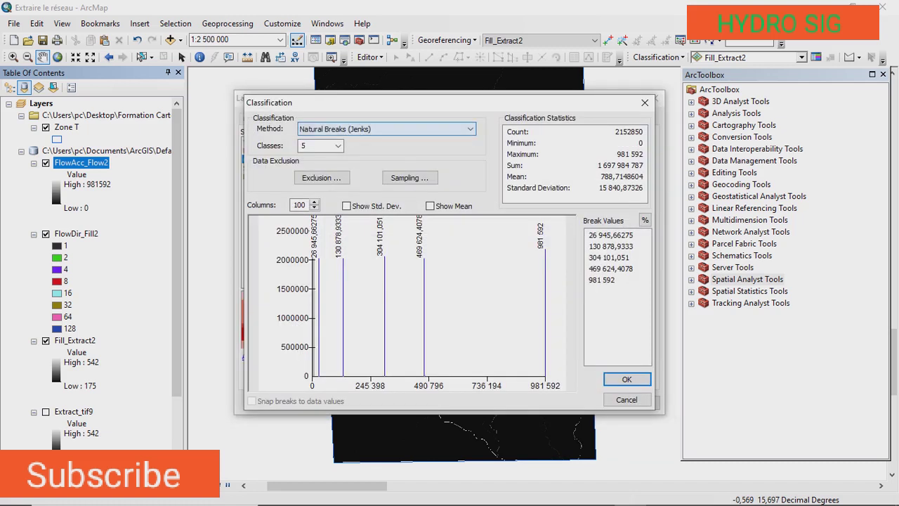
{"action": "left_click", "coordinate": [386, 128]}
{"action": "key", "text": "Return"}
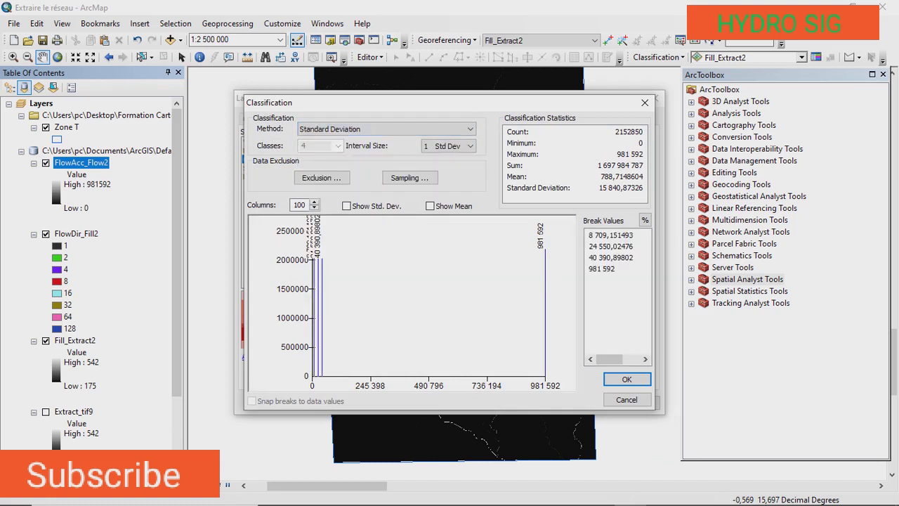
Try the Quantile classification method for the flow accumulation values and look through the available class counts
{"action": "left_click", "coordinate": [387, 128]}
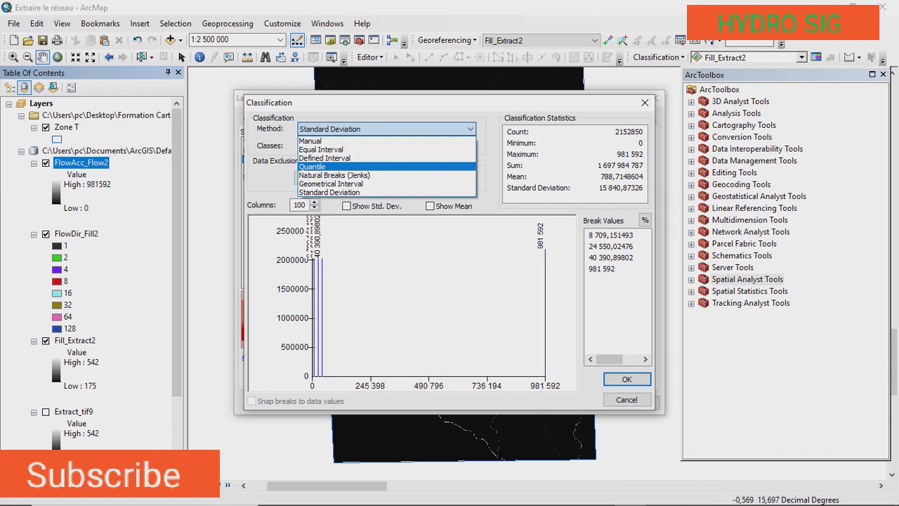
{"action": "left_click", "coordinate": [312, 166]}
{"action": "left_click", "coordinate": [337, 145]}
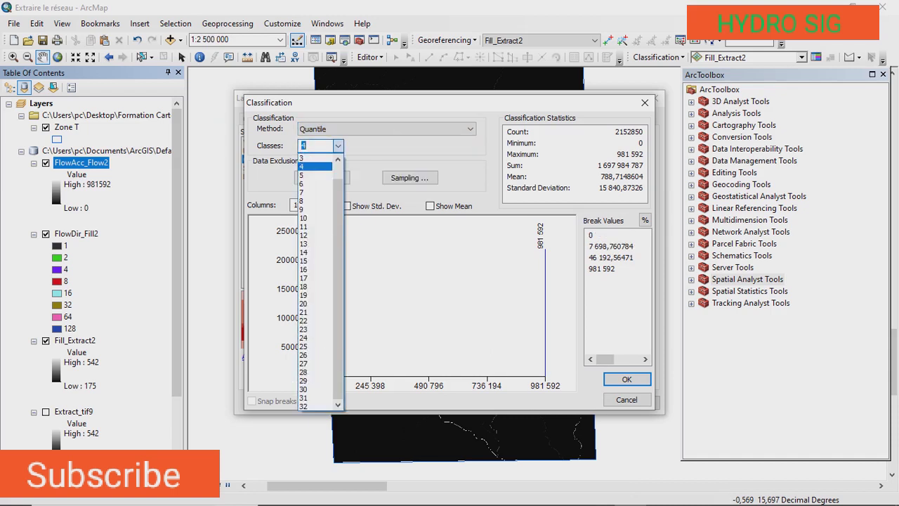
{"action": "left_click", "coordinate": [338, 158]}
{"action": "left_click", "coordinate": [338, 128]}
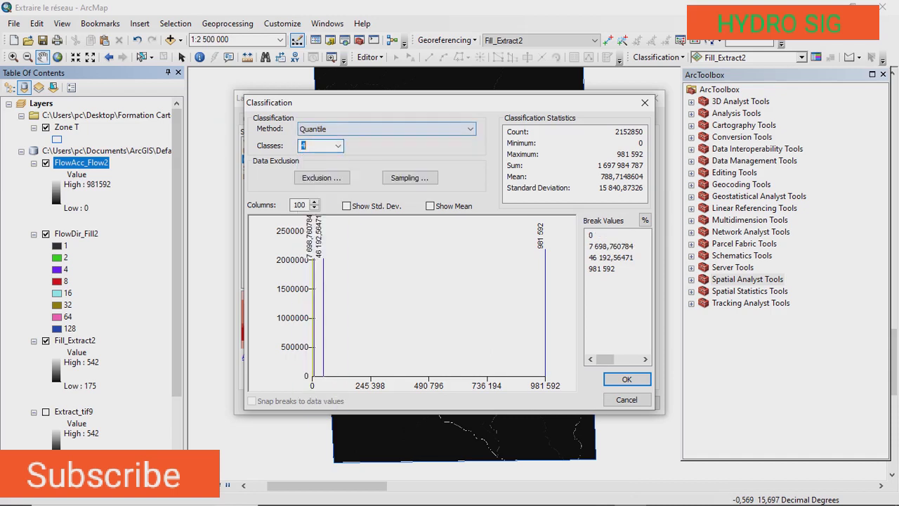
Classify FlowAcc_Flow2 by Standard Deviation with a 1 Std Dev interval and apply the symbology to the layer
{"action": "left_click", "coordinate": [387, 129]}
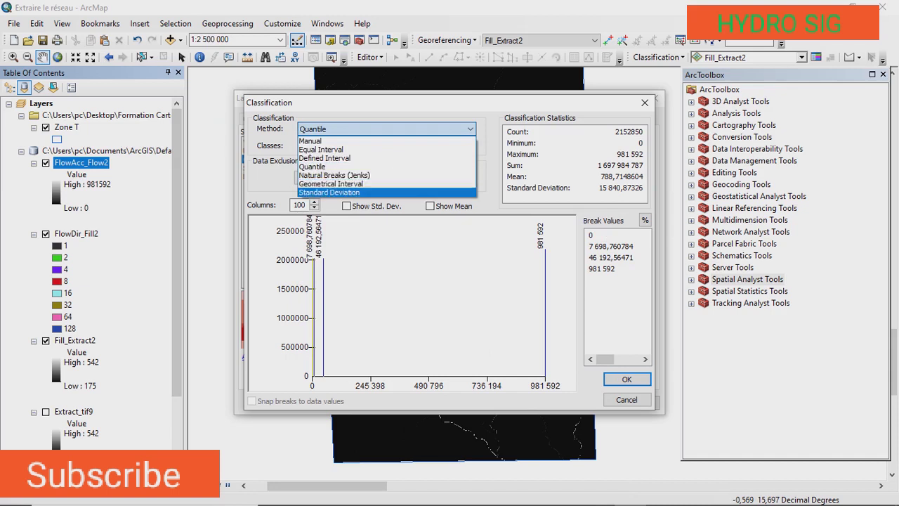
{"action": "left_click", "coordinate": [329, 192]}
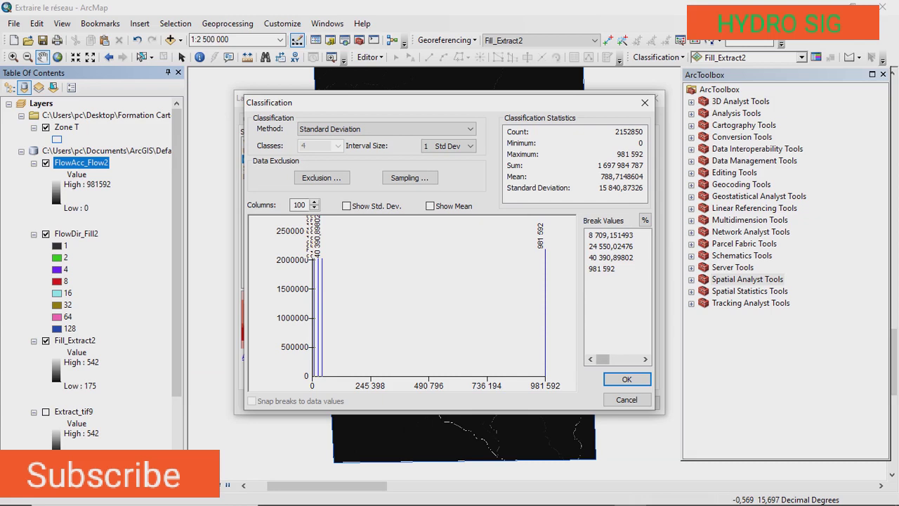
{"action": "key", "text": "Return"}
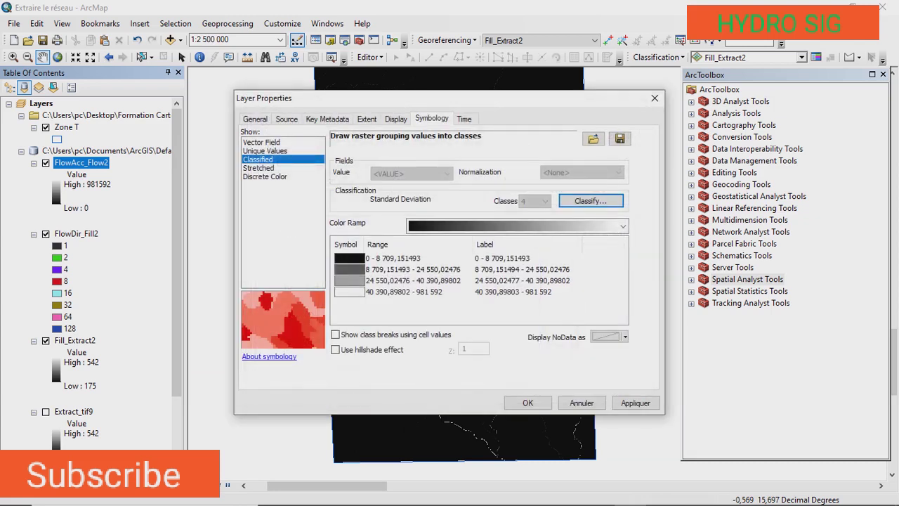
{"action": "left_click", "coordinate": [635, 403]}
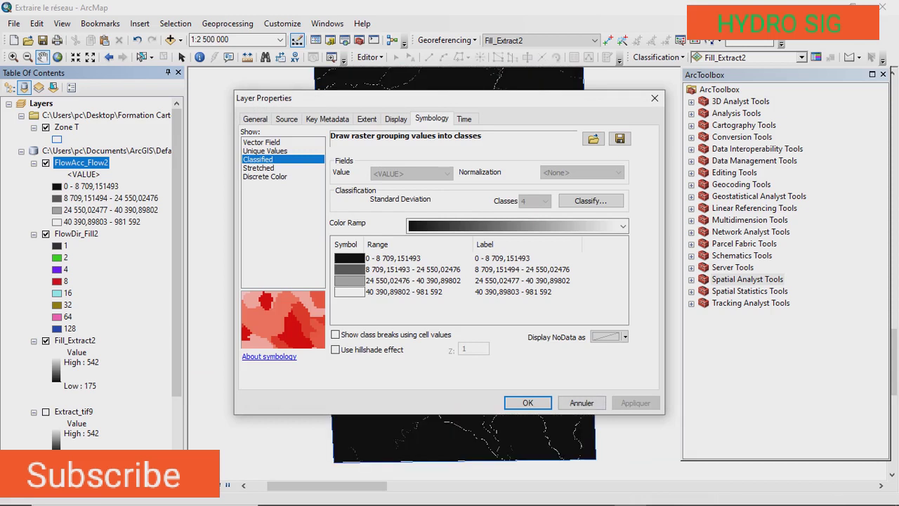
{"action": "left_click", "coordinate": [528, 402]}
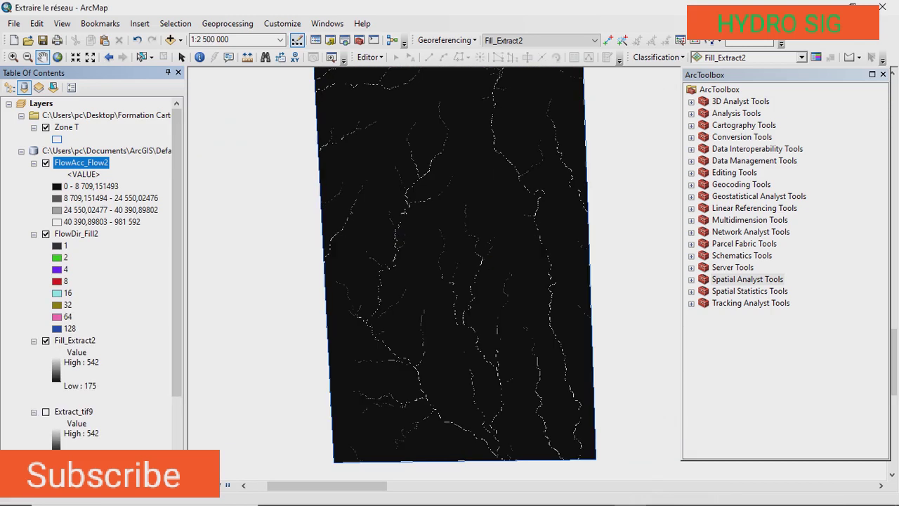
Turn off the display of the FlowDir_Fill2 layer
{"action": "left_click_drag", "start_coordinate": [378, 299], "coordinate": [340, 284]}
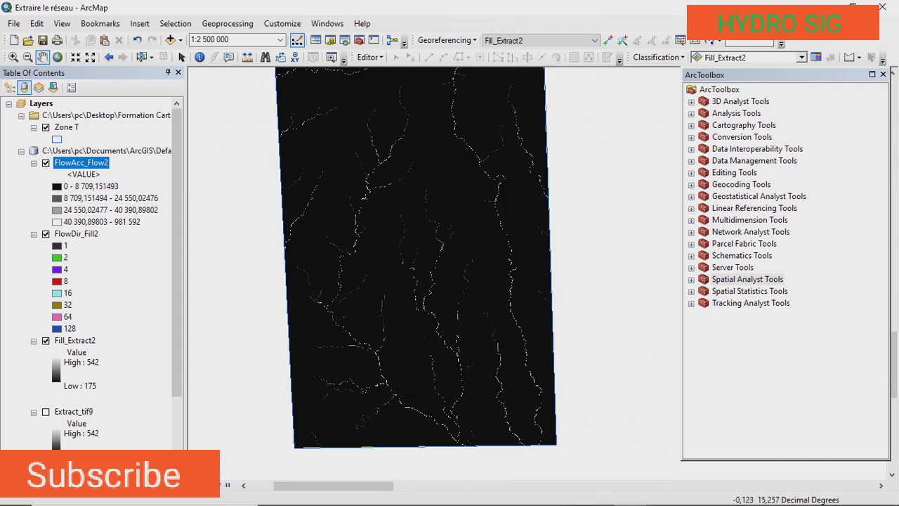
{"action": "left_click", "coordinate": [46, 234]}
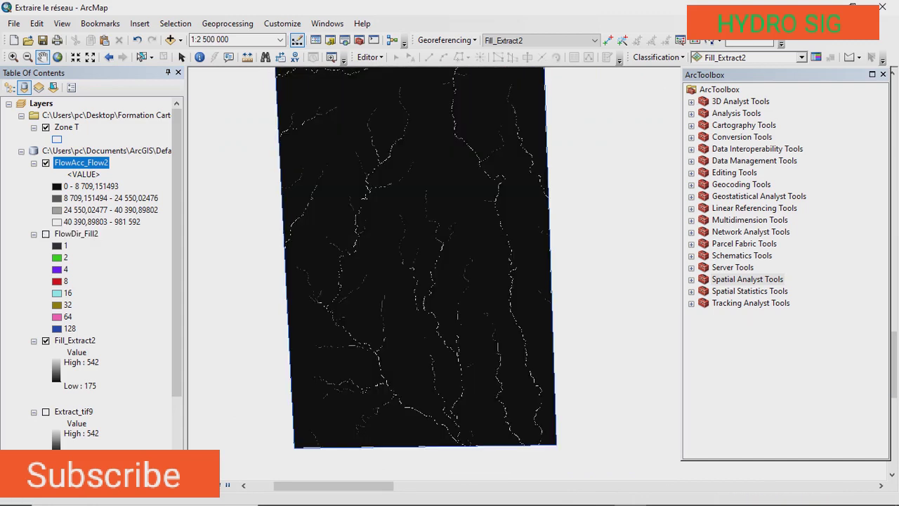
Examine the drainage lines in the classified flow accumulation raster at closer scales across the study area
{"action": "scroll", "coordinate": [523, 259], "scroll_direction": "up", "scroll_amount": 3}
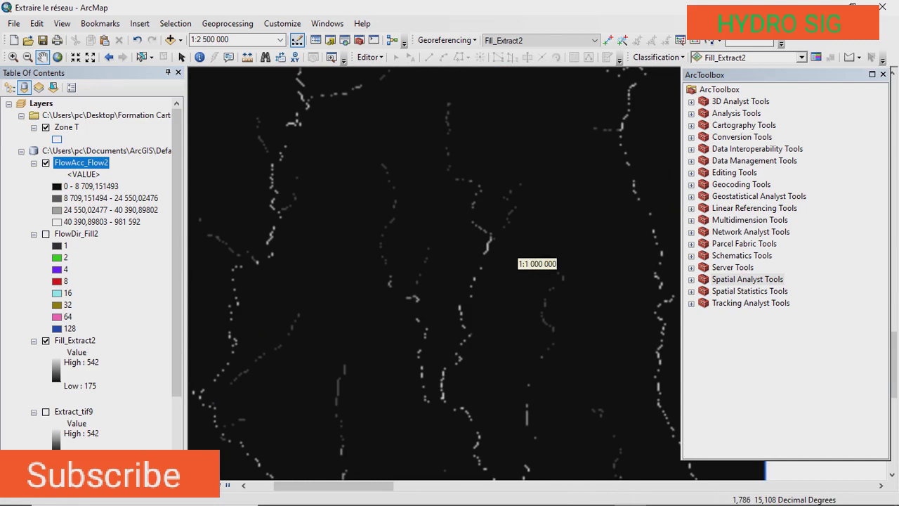
{"action": "scroll", "coordinate": [521, 313], "scroll_direction": "up", "scroll_amount": 1}
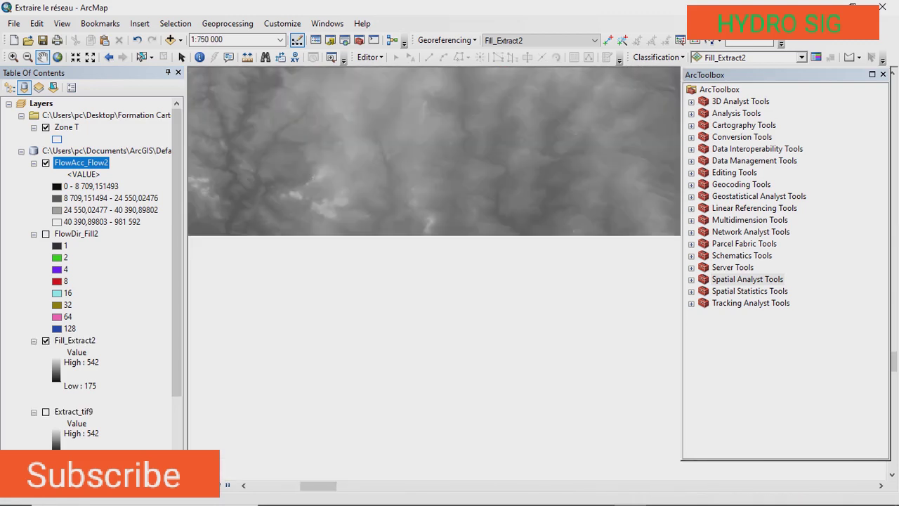
{"action": "left_click_drag", "start_coordinate": [521, 313], "coordinate": [440, 189]}
{"action": "left_click_drag", "start_coordinate": [583, 428], "coordinate": [590, 196]}
{"action": "left_click_drag", "start_coordinate": [451, 201], "coordinate": [508, 208]}
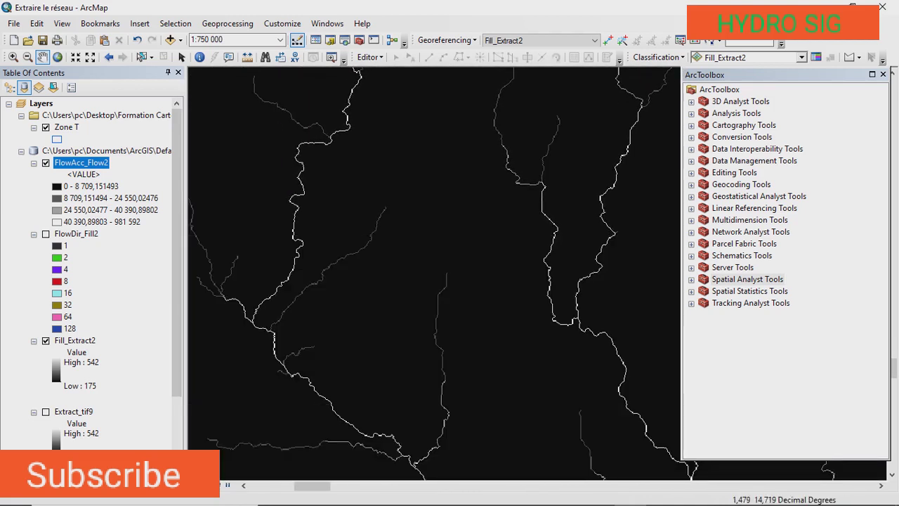
{"action": "scroll", "coordinate": [523, 259], "scroll_direction": "up", "scroll_amount": 2}
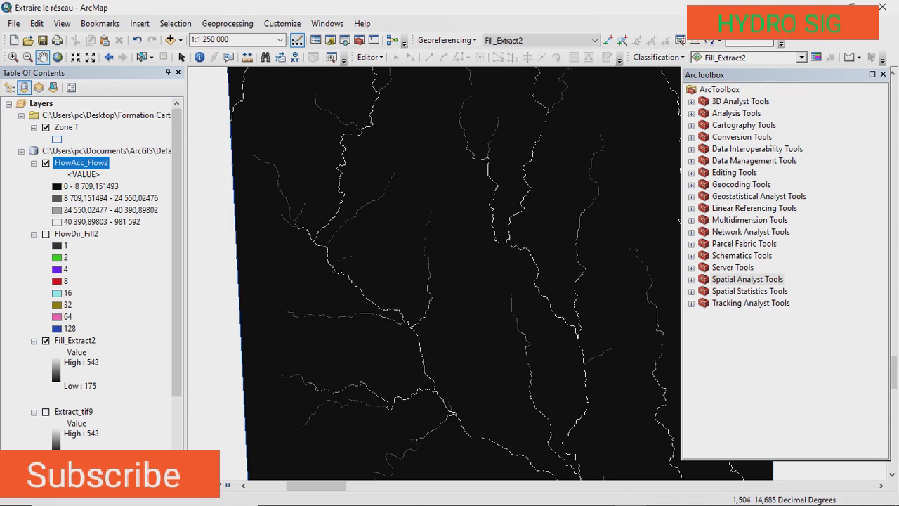
{"action": "left_click_drag", "start_coordinate": [435, 218], "coordinate": [483, 306]}
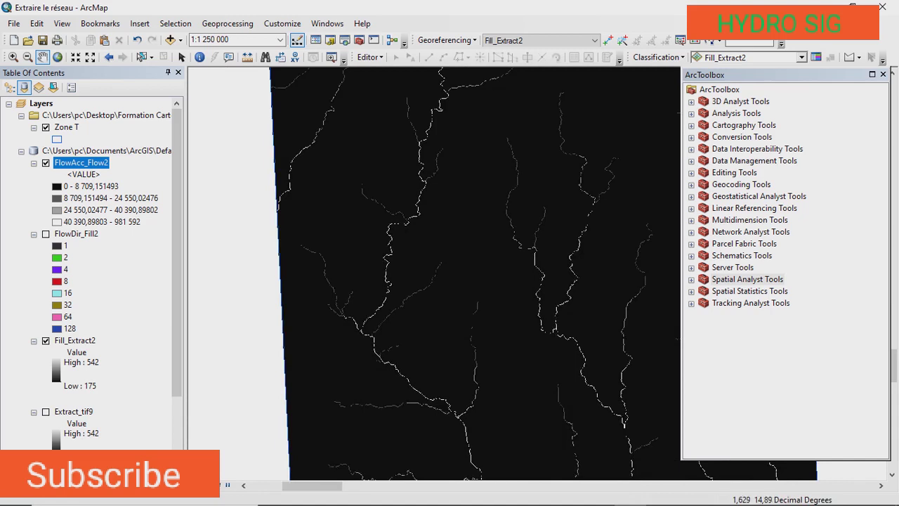
{"action": "left_click_drag", "start_coordinate": [542, 235], "coordinate": [483, 307]}
{"action": "left_click_drag", "start_coordinate": [511, 230], "coordinate": [481, 175]}
{"action": "left_click_drag", "start_coordinate": [429, 311], "coordinate": [492, 226]}
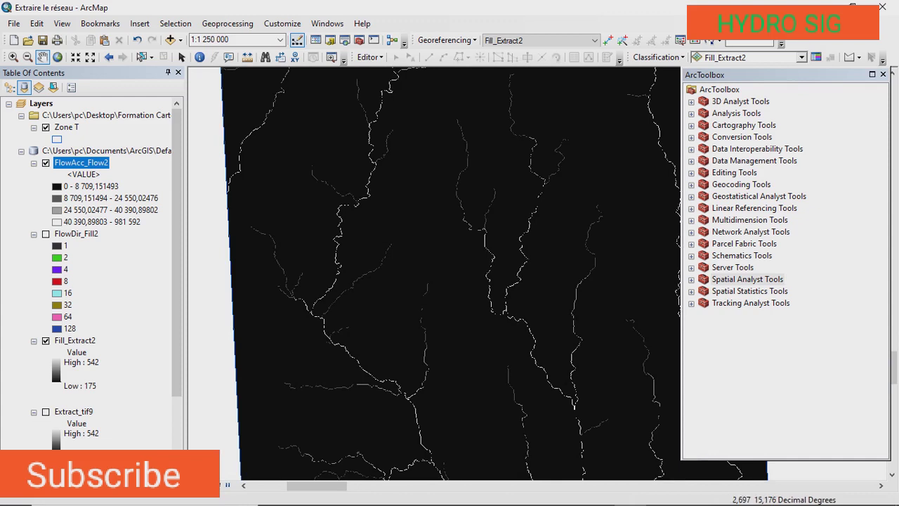
{"action": "left_click", "coordinate": [691, 113]}
{"action": "left_click", "coordinate": [691, 114]}
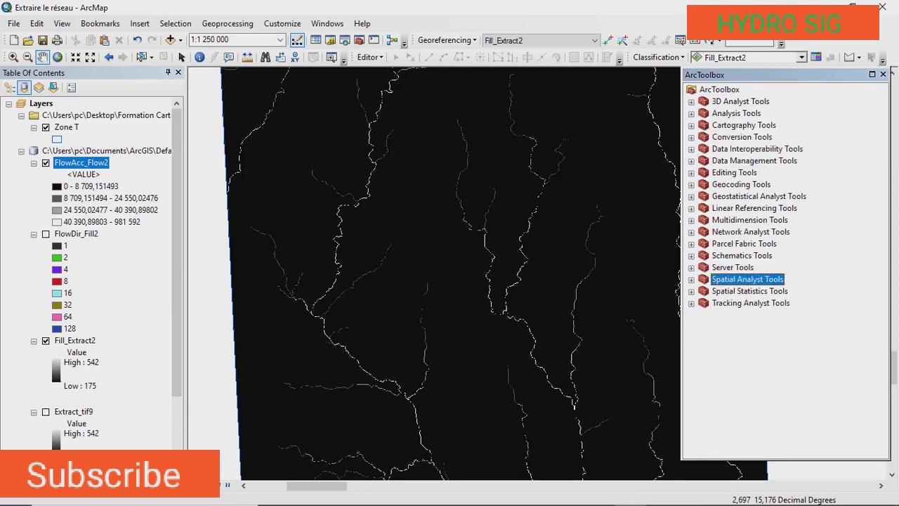
{"action": "left_click", "coordinate": [691, 125]}
{"action": "left_click", "coordinate": [691, 125]}
{"action": "left_click", "coordinate": [691, 102]}
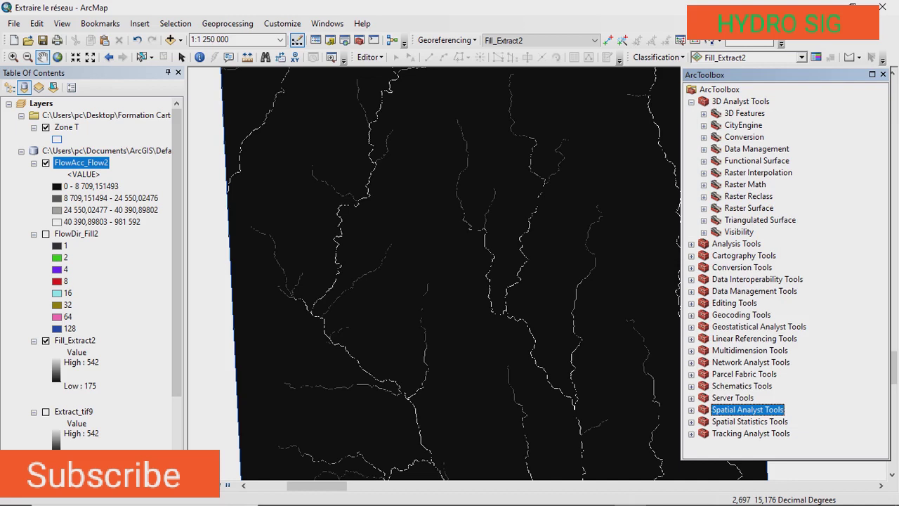
{"action": "left_click", "coordinate": [691, 102]}
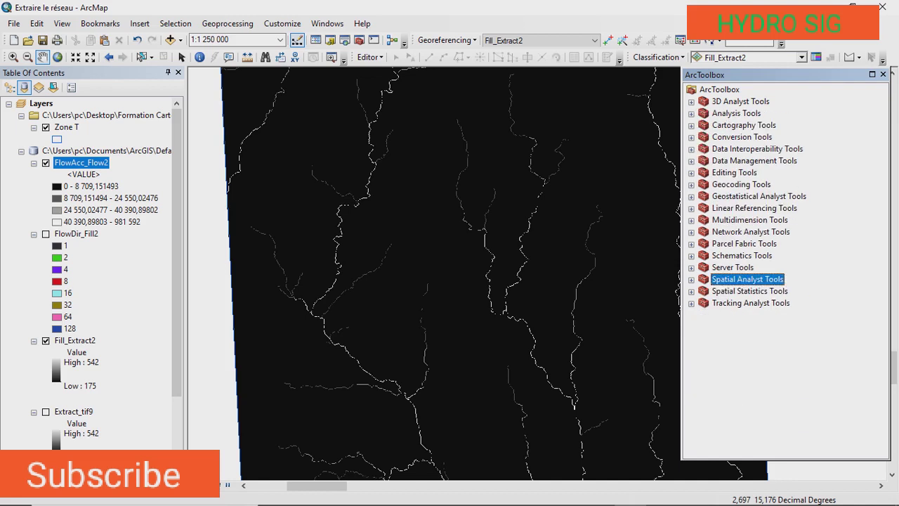
Open the Con tool from the Spatial Analyst Conditional toolset with FlowAcc_Flow2 as the conditional raster and the expression Value >400
{"action": "left_click", "coordinate": [691, 279]}
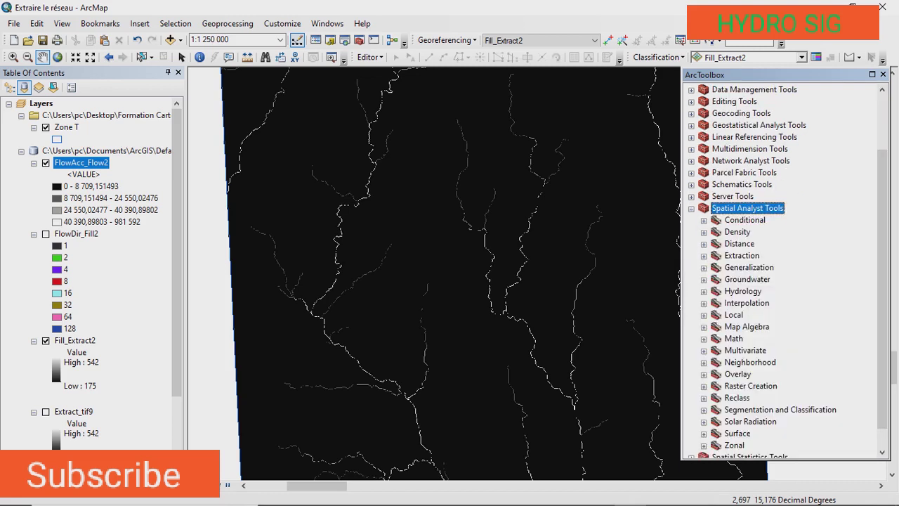
{"action": "left_click", "coordinate": [704, 220]}
{"action": "double_click", "coordinate": [744, 232]}
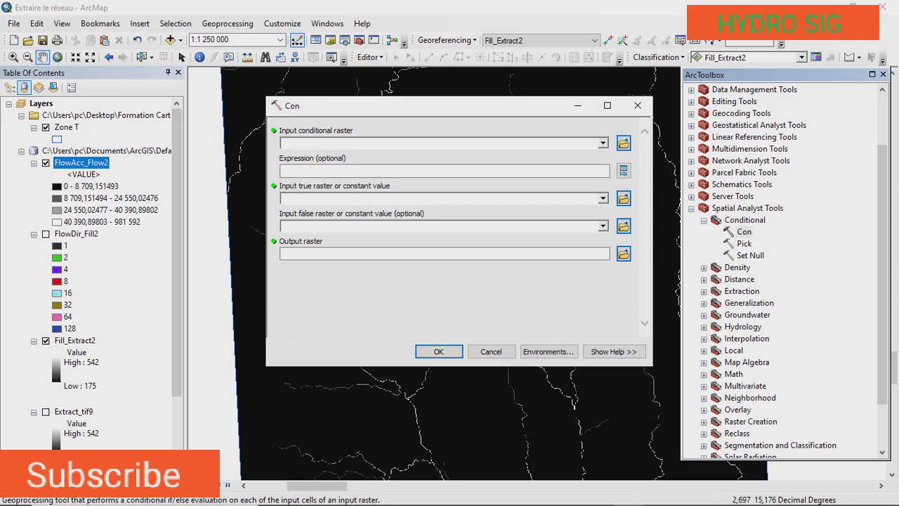
{"action": "left_click", "coordinate": [603, 143]}
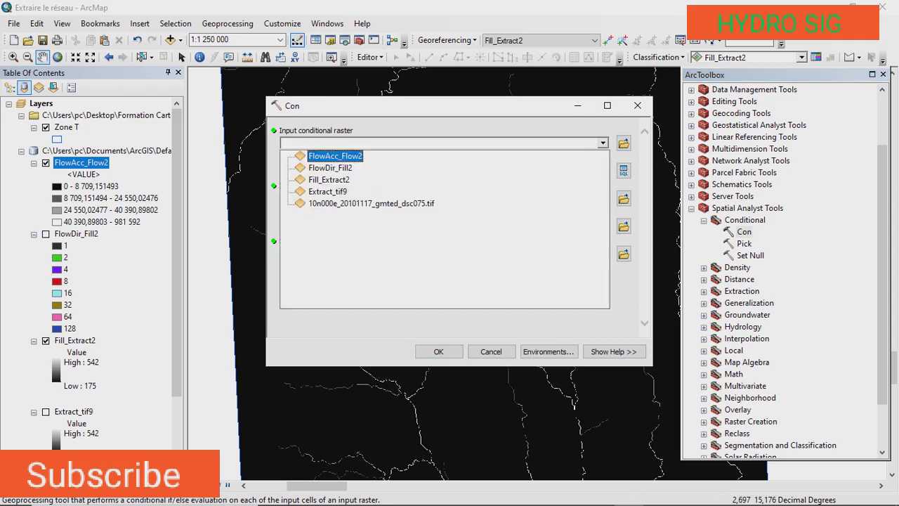
{"action": "left_click", "coordinate": [335, 156]}
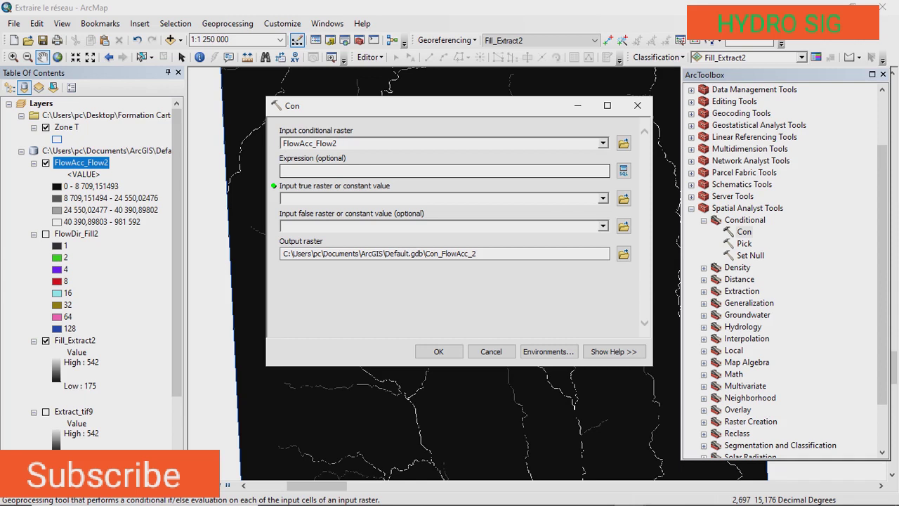
{"action": "left_click", "coordinate": [285, 170]}
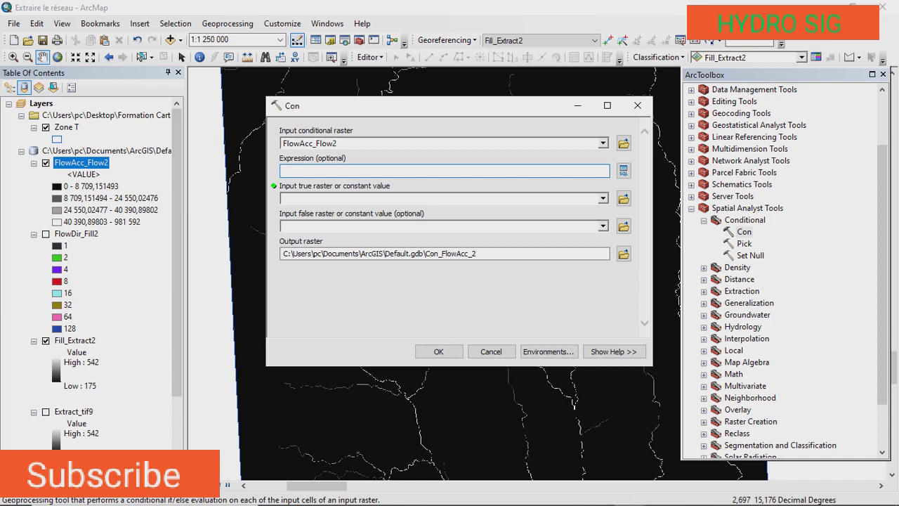
{"action": "type", "text": "Value >400"}
Set the true constant value to 1 and run Con, keeping Con_FlowAcc_2 as the output raster name
{"action": "left_click", "coordinate": [603, 198]}
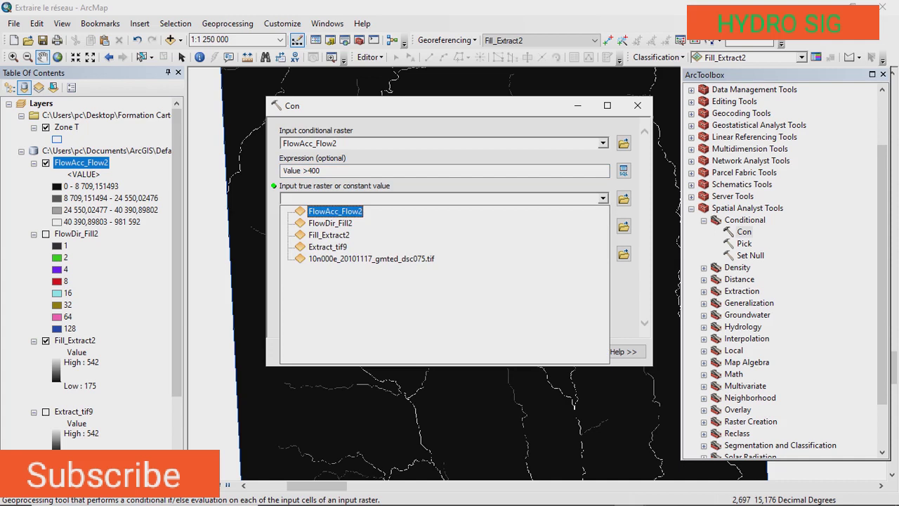
{"action": "left_click", "coordinate": [283, 199]}
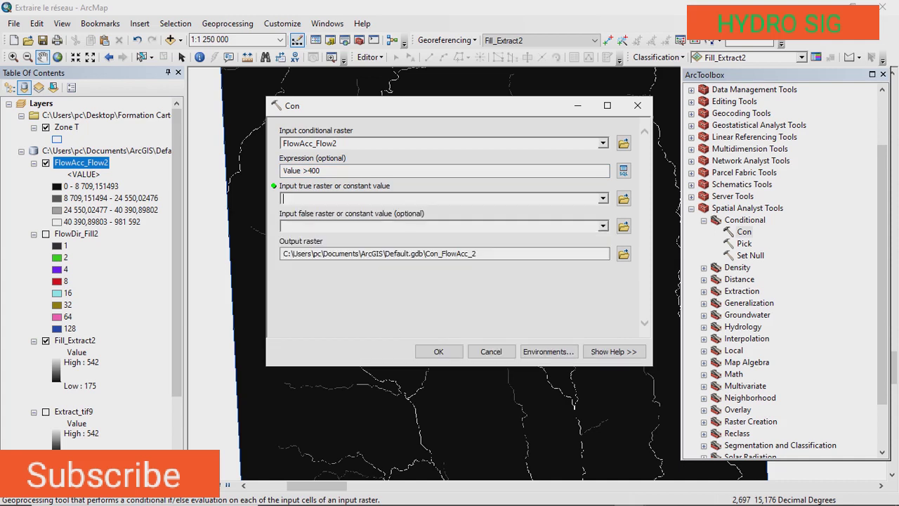
{"action": "type", "text": "1"}
{"action": "left_click", "coordinate": [308, 170]}
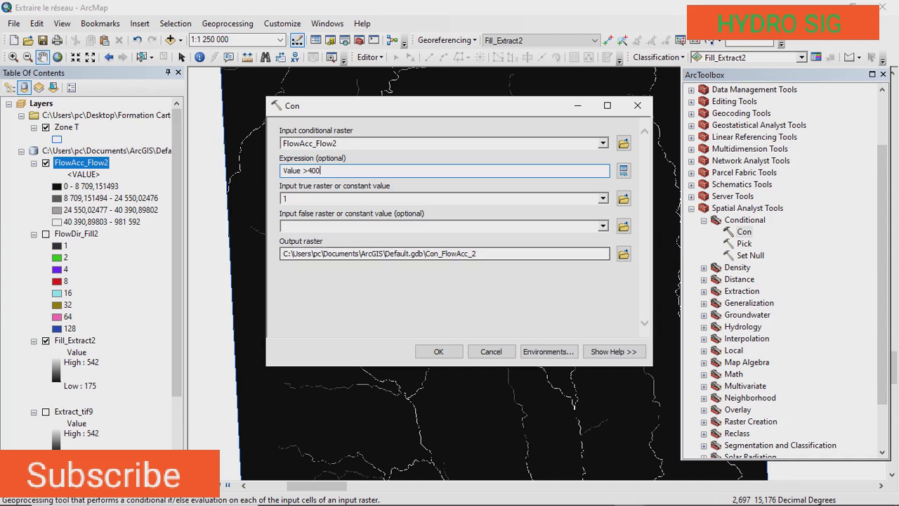
{"action": "left_click", "coordinate": [478, 254]}
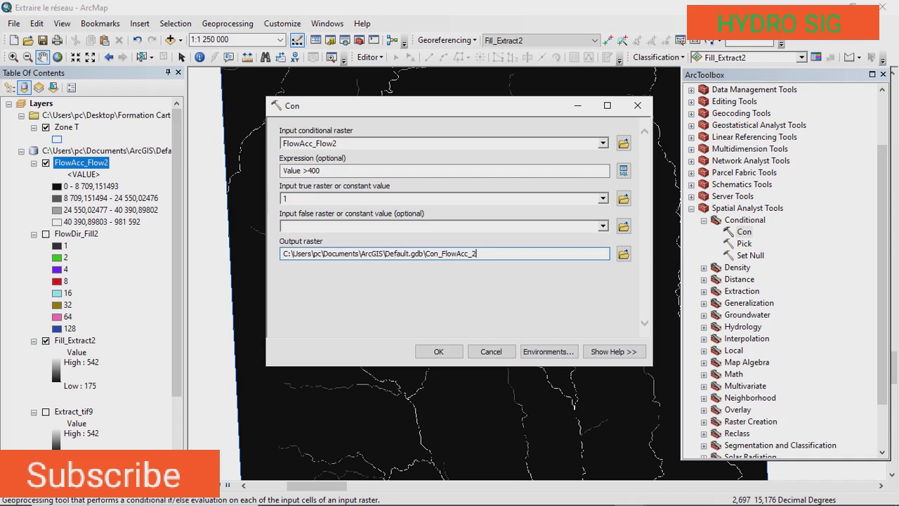
{"action": "left_click_drag", "start_coordinate": [477, 254], "coordinate": [424, 253]}
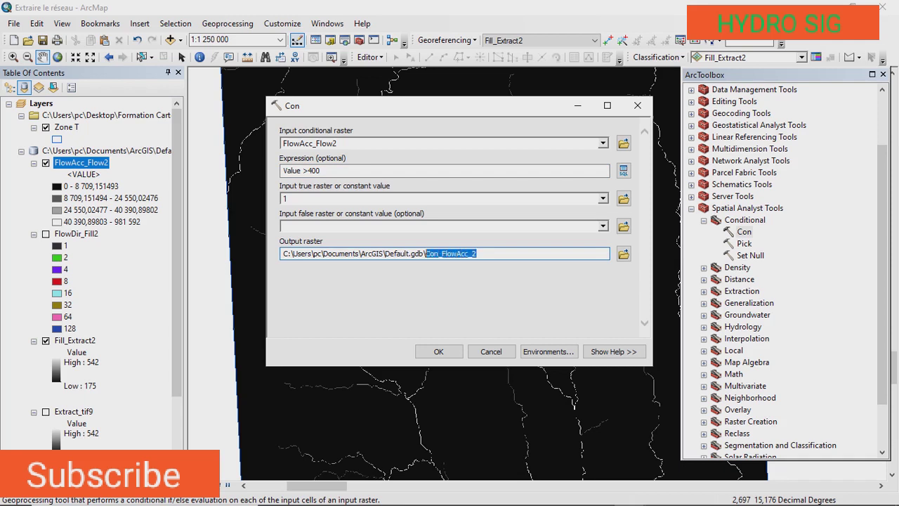
{"action": "left_click", "coordinate": [477, 253]}
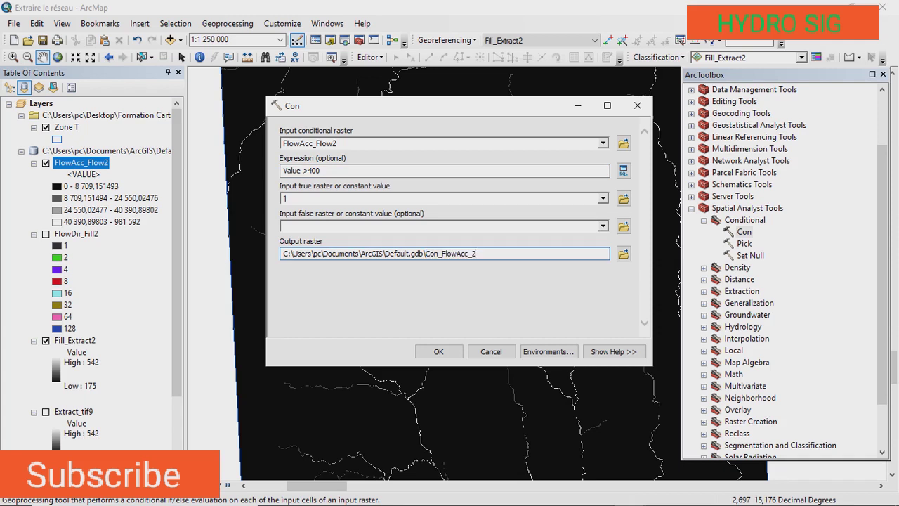
{"action": "left_click", "coordinate": [438, 352]}
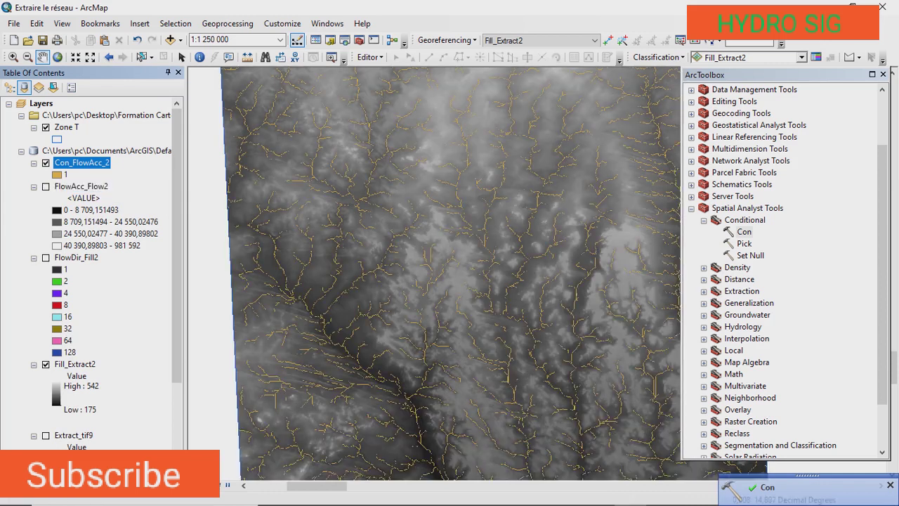
Turn off the display of the Fill_Extract2 layer
{"action": "left_click", "coordinate": [75, 364]}
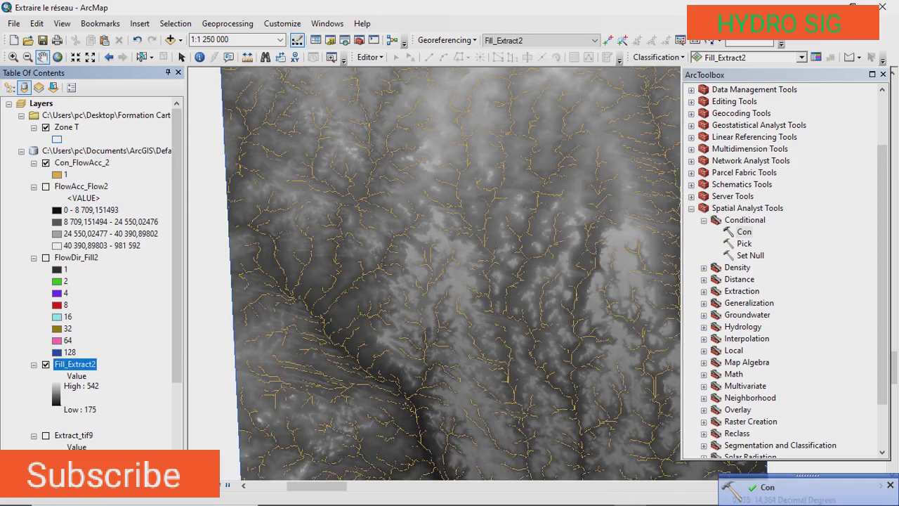
{"action": "left_click", "coordinate": [46, 363]}
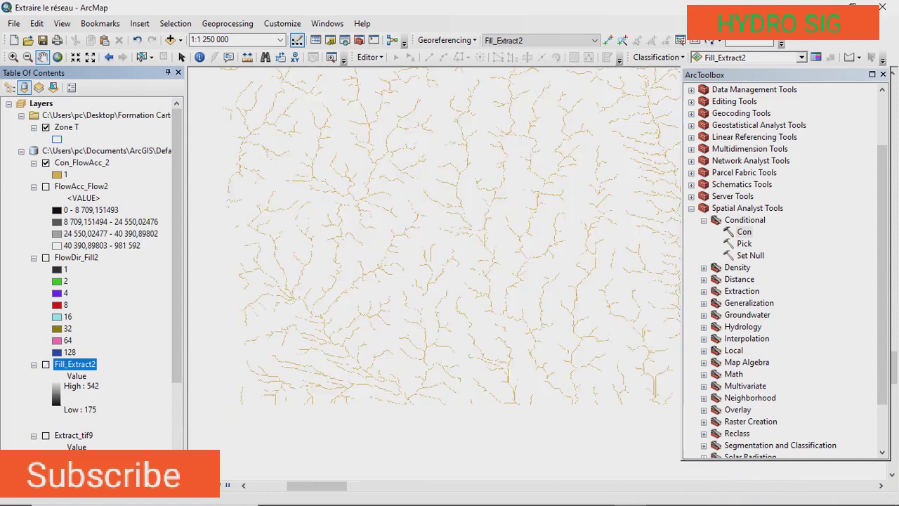
Examine the extracted drainage network in the Con_FlowAcc_2 raster at several scales across the study area
{"action": "scroll", "coordinate": [463, 263], "scroll_direction": "up", "scroll_amount": 3}
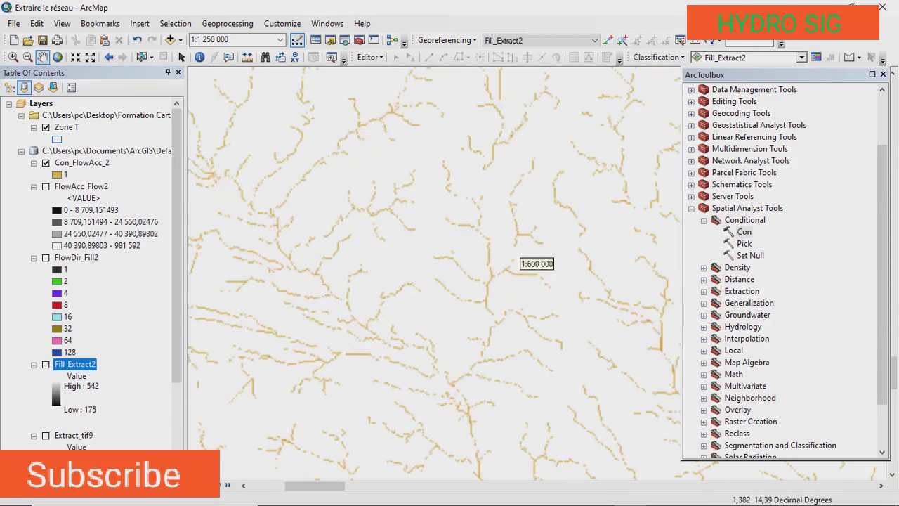
{"action": "scroll", "coordinate": [421, 261], "scroll_direction": "up", "scroll_amount": 2}
{"action": "scroll", "coordinate": [421, 262], "scroll_direction": "down", "scroll_amount": 4}
{"action": "scroll", "coordinate": [512, 262], "scroll_direction": "down", "scroll_amount": 2}
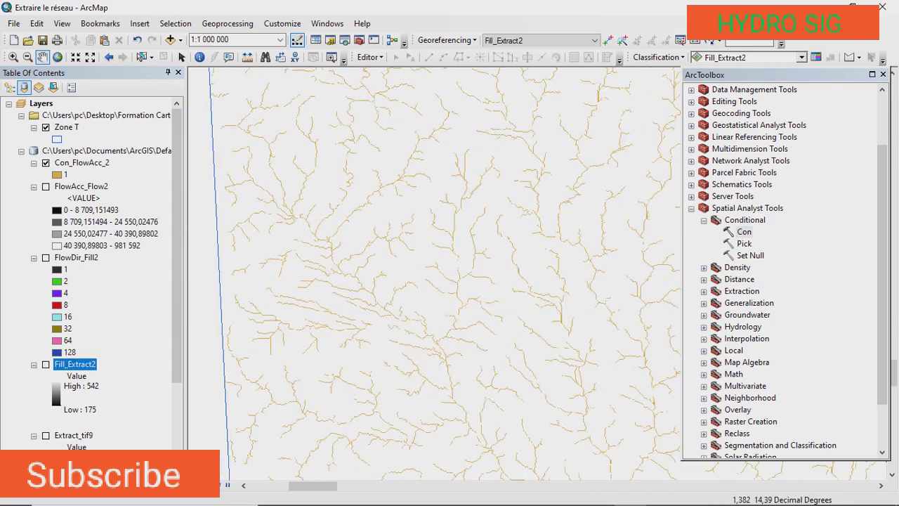
{"action": "left_click_drag", "start_coordinate": [456, 204], "coordinate": [428, 337]}
{"action": "left_click_drag", "start_coordinate": [534, 147], "coordinate": [500, 274]}
{"action": "left_click_drag", "start_coordinate": [422, 211], "coordinate": [485, 297]}
{"action": "left_click_drag", "start_coordinate": [435, 232], "coordinate": [471, 127]}
{"action": "left_click_drag", "start_coordinate": [520, 393], "coordinate": [541, 248]}
{"action": "left_click_drag", "start_coordinate": [505, 378], "coordinate": [510, 299]}
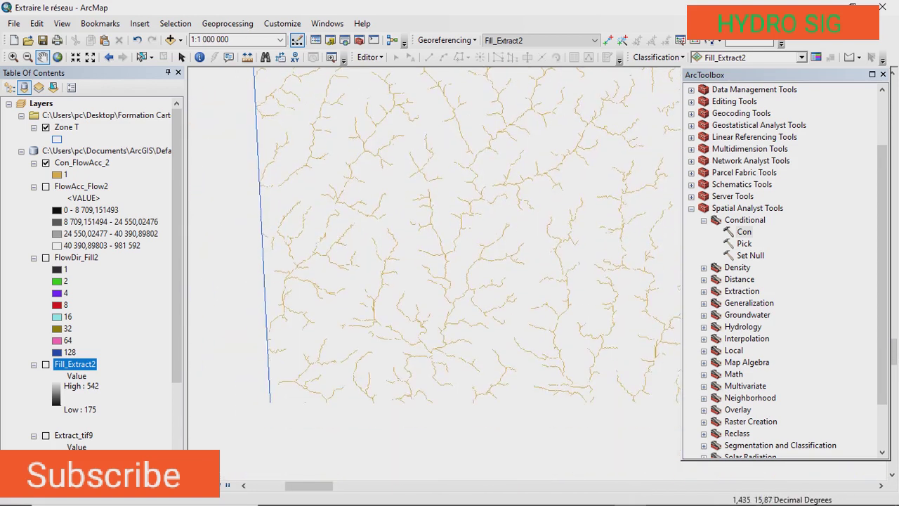
{"action": "left_click_drag", "start_coordinate": [449, 302], "coordinate": [393, 239]}
{"action": "left_click_drag", "start_coordinate": [421, 302], "coordinate": [415, 214]}
{"action": "left_click_drag", "start_coordinate": [401, 288], "coordinate": [446, 228]}
{"action": "left_click_drag", "start_coordinate": [428, 309], "coordinate": [419, 214]}
{"action": "left_click_drag", "start_coordinate": [421, 373], "coordinate": [411, 313]}
{"action": "left_click_drag", "start_coordinate": [430, 356], "coordinate": [409, 281]}
{"action": "left_click_drag", "start_coordinate": [469, 291], "coordinate": [446, 249]}
{"action": "left_click_drag", "start_coordinate": [456, 118], "coordinate": [441, 235]}
{"action": "left_click_drag", "start_coordinate": [439, 175], "coordinate": [450, 274]}
{"action": "left_click_drag", "start_coordinate": [414, 189], "coordinate": [404, 270]}
{"action": "left_click_drag", "start_coordinate": [379, 196], "coordinate": [400, 270]}
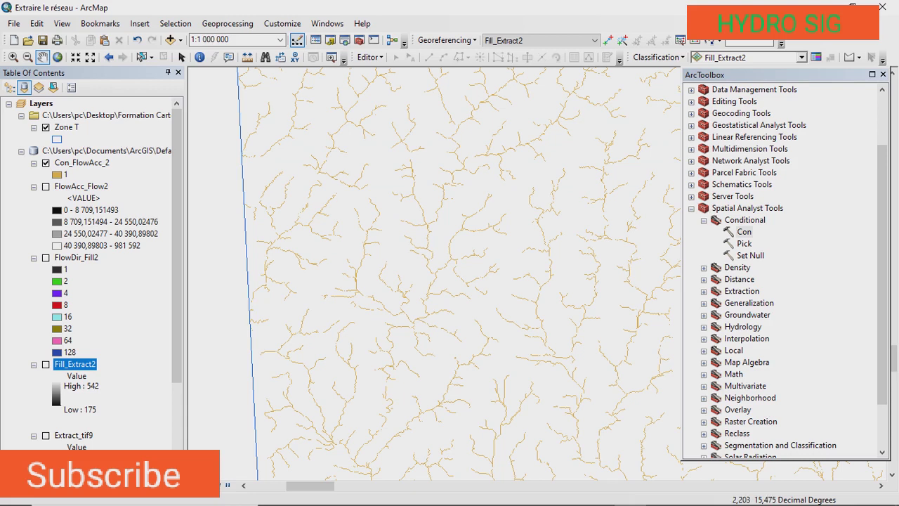
Collapse the Spatial Analyst toolbox and open the Raster to Polyline tool from the From Raster conversion toolset
{"action": "left_click", "coordinate": [703, 220]}
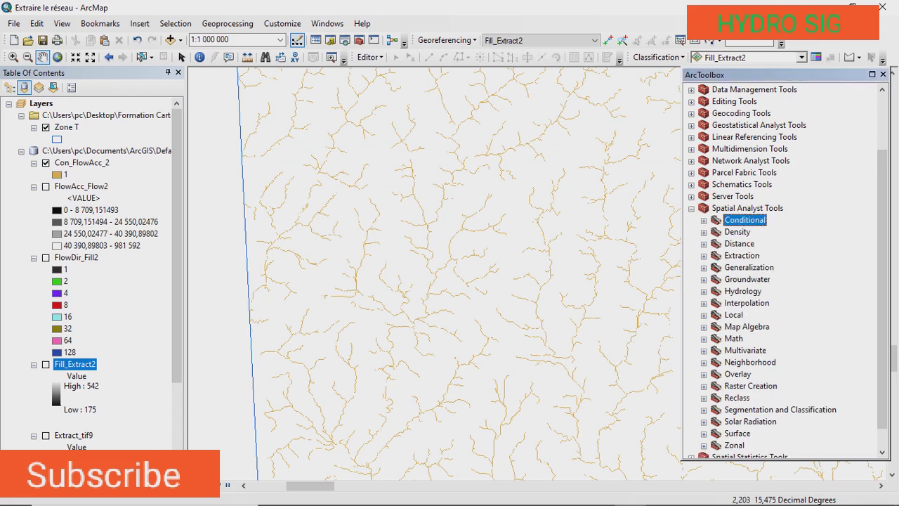
{"action": "left_click", "coordinate": [691, 208]}
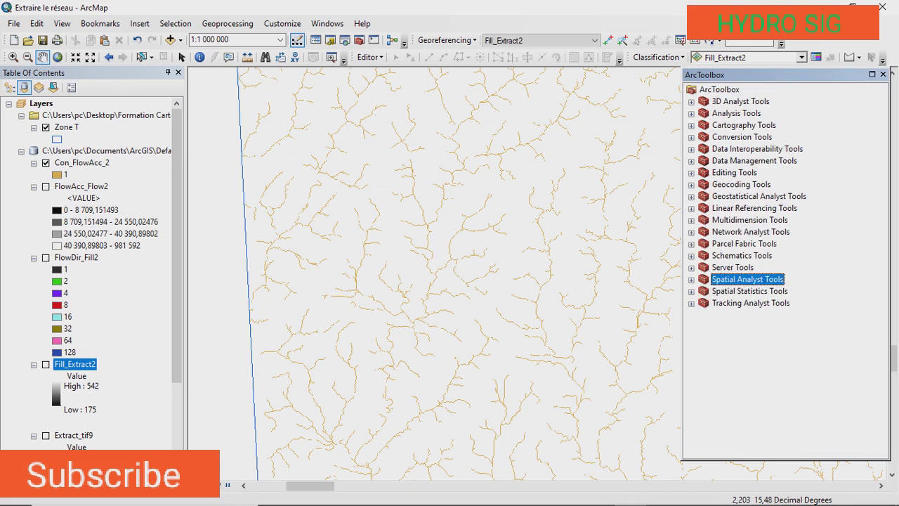
{"action": "left_click", "coordinate": [691, 136]}
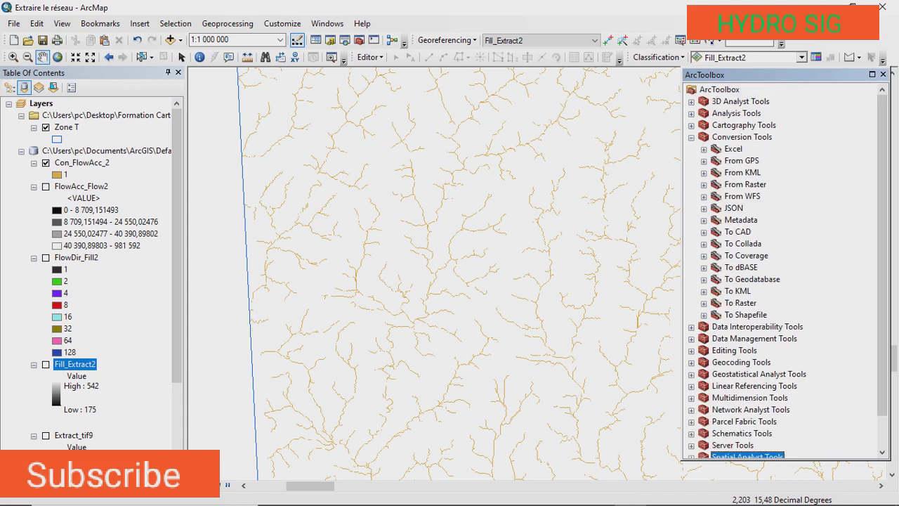
{"action": "double_click", "coordinate": [745, 184]}
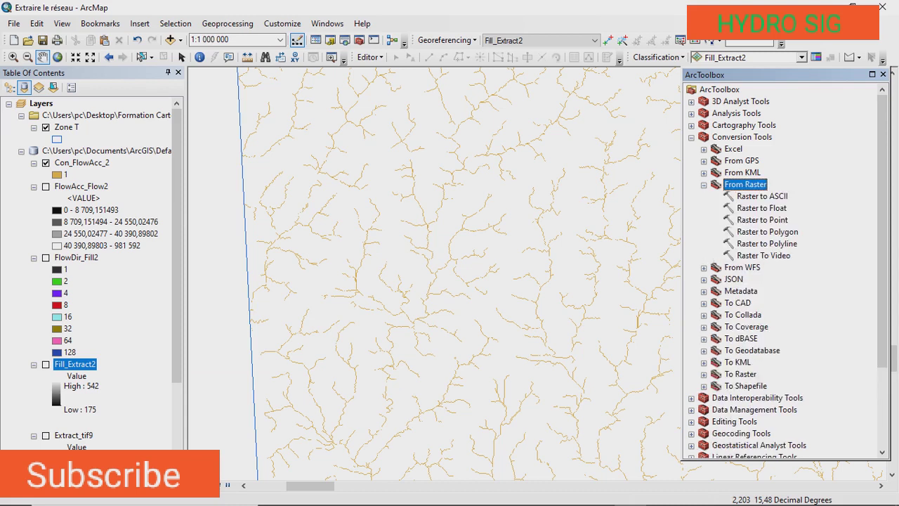
{"action": "double_click", "coordinate": [766, 243]}
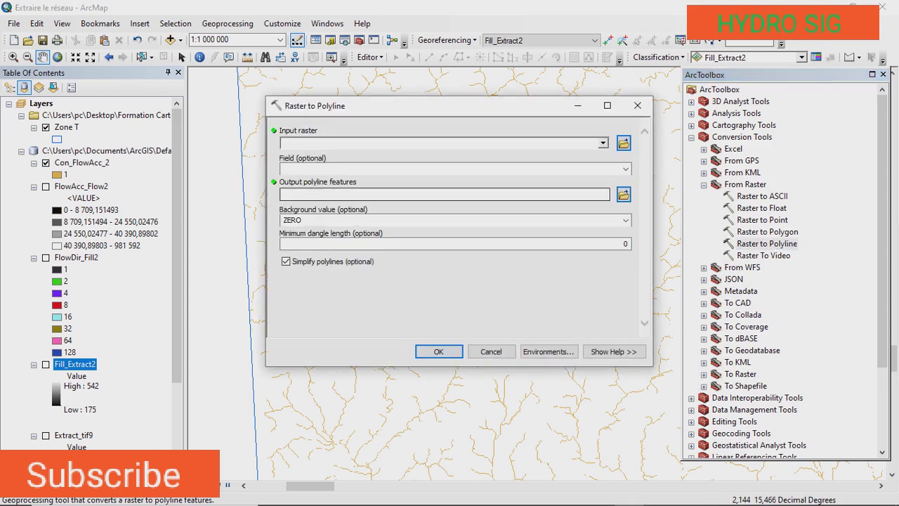